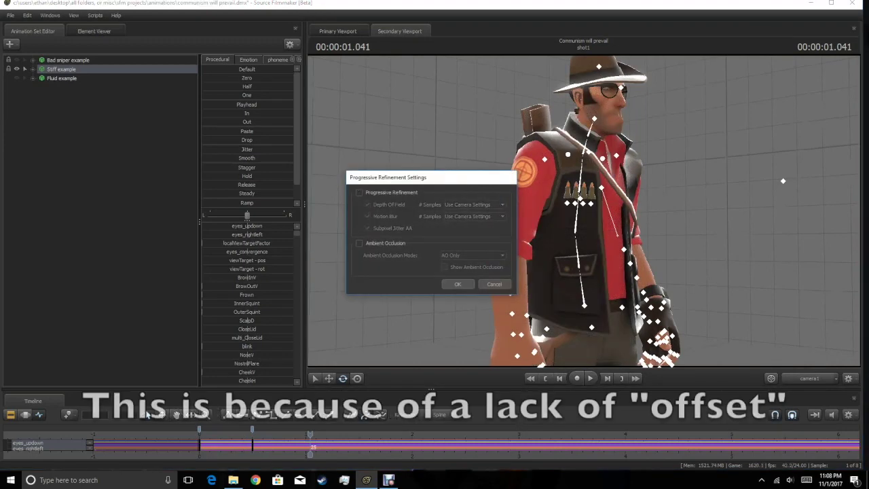
Dismiss the Progressive Refinement Settings and play the Stiff example and the Fluid example from the start to compare their motion.
{"action": "key", "text": "Return"}
{"action": "key", "text": "Home"}
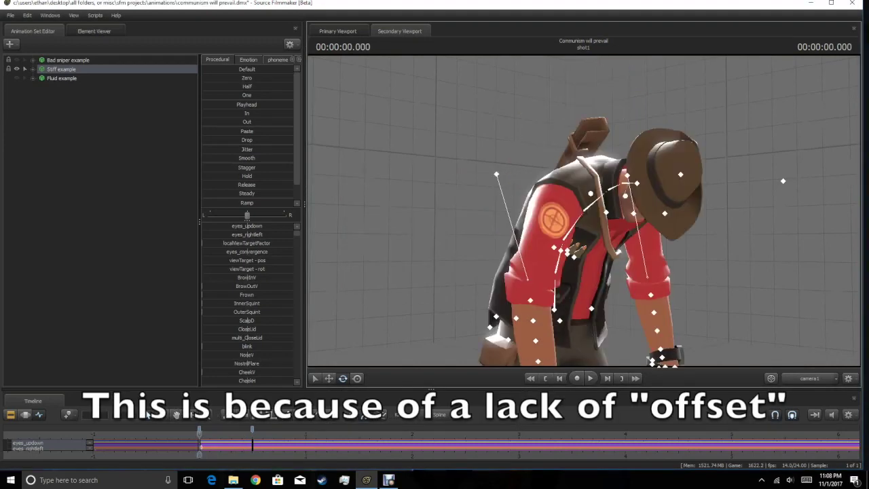
{"action": "key", "text": "space"}
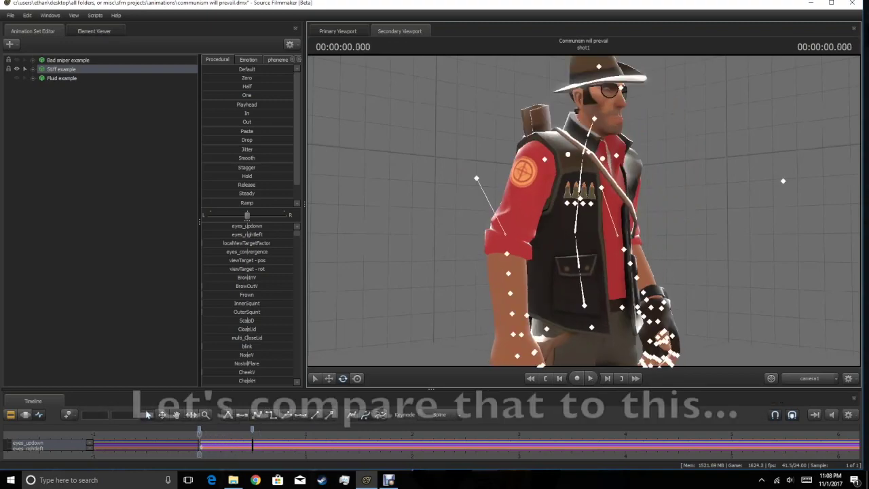
{"action": "key", "text": "Home"}
{"action": "key", "text": "space"}
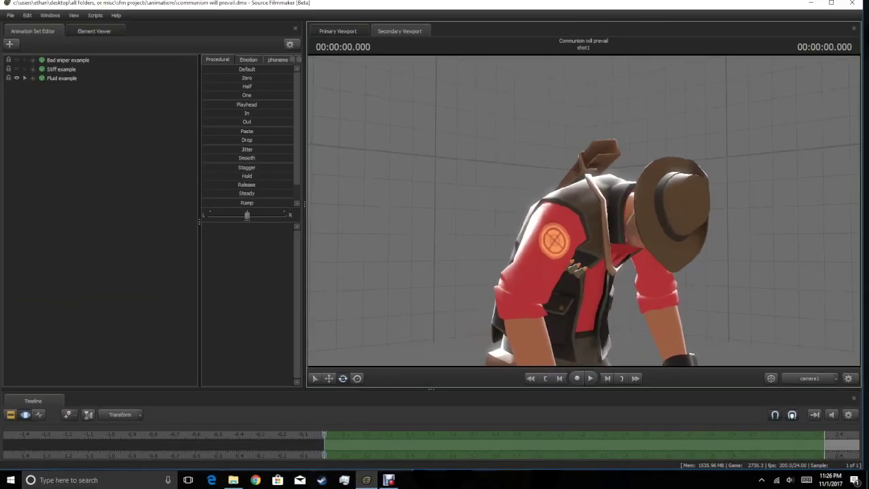
{"action": "key", "text": "space"}
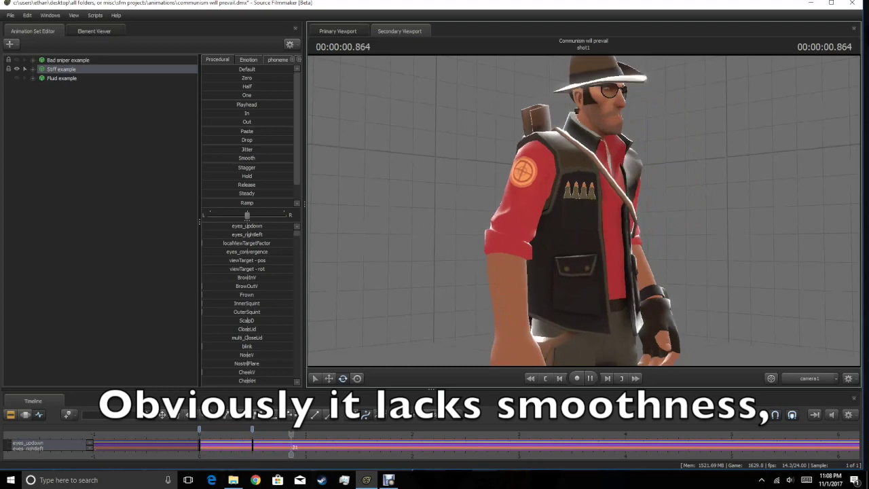
{"action": "key", "text": "space"}
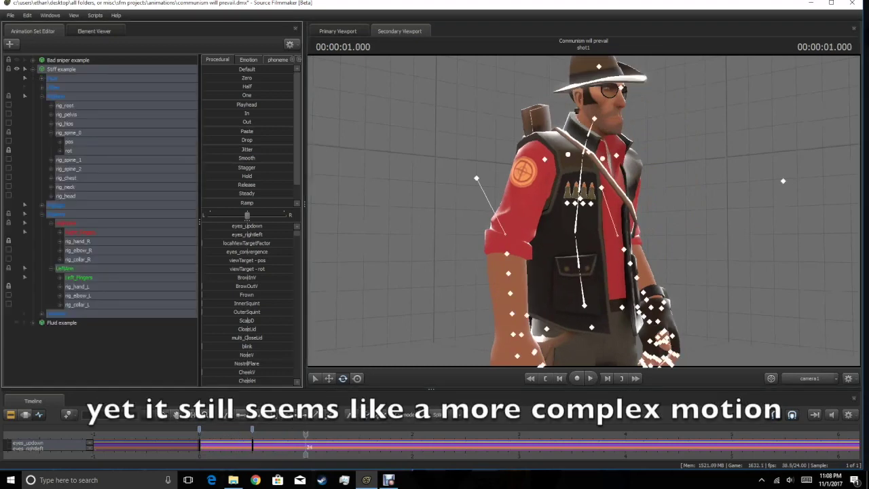
Shift the selected rig_spine_2 keyframes three frames later in the Graph Editor, so the first one sits at frame 6.
{"action": "key", "text": "F3"}
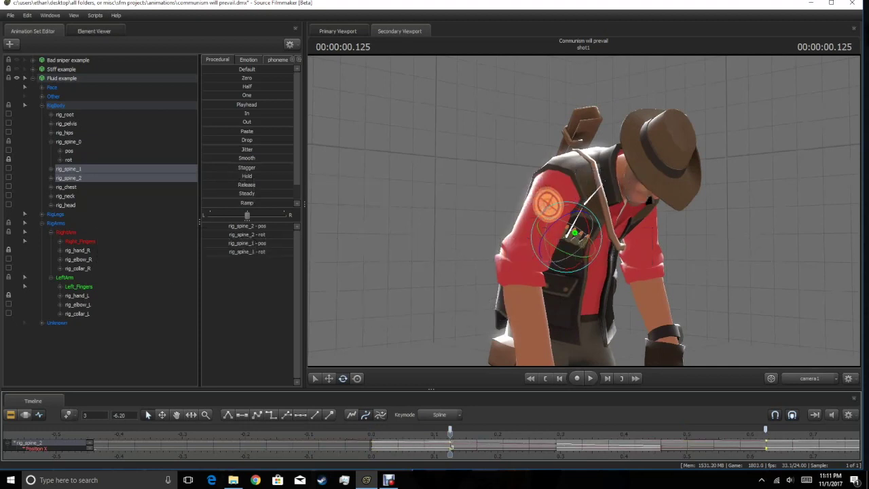
{"action": "left_click", "coordinate": [69, 177]}
{"action": "left_click", "coordinate": [451, 448]}
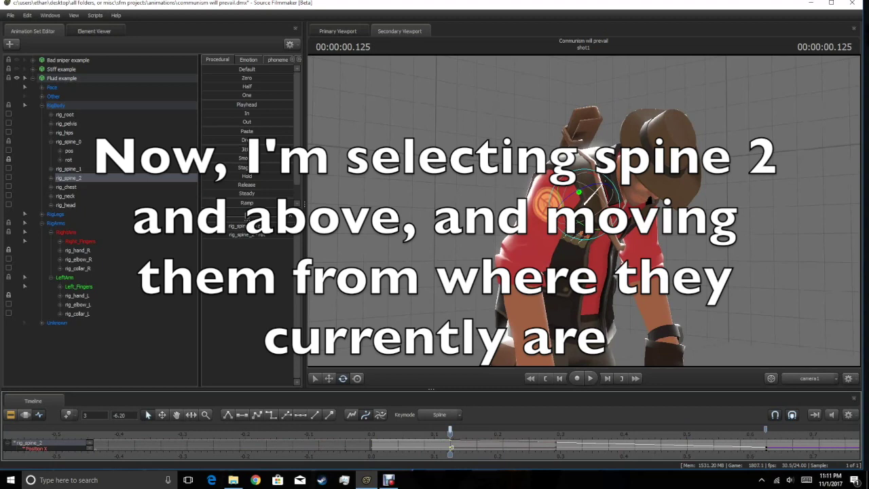
{"action": "key", "text": "Right"}
{"action": "key", "text": "Right"}
{"action": "key", "text": "Right"}
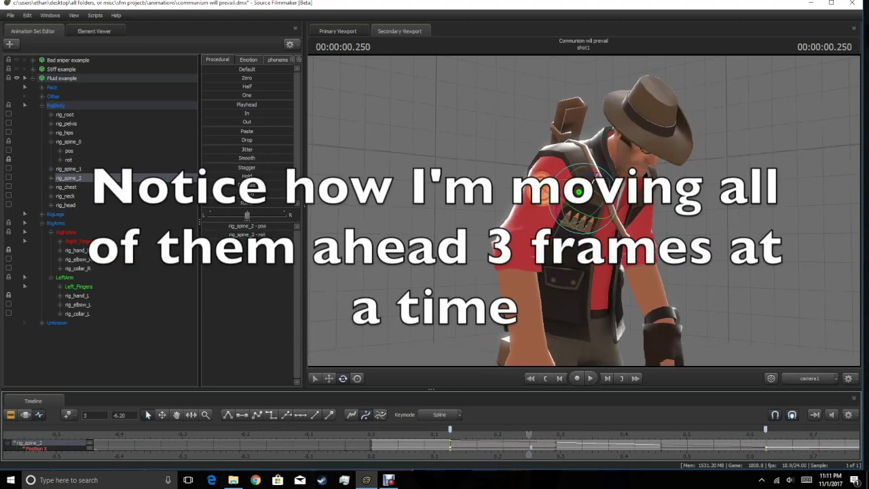
{"action": "key", "text": "alt+Right"}
{"action": "key", "text": "alt+Right"}
{"action": "key", "text": "alt+Right"}
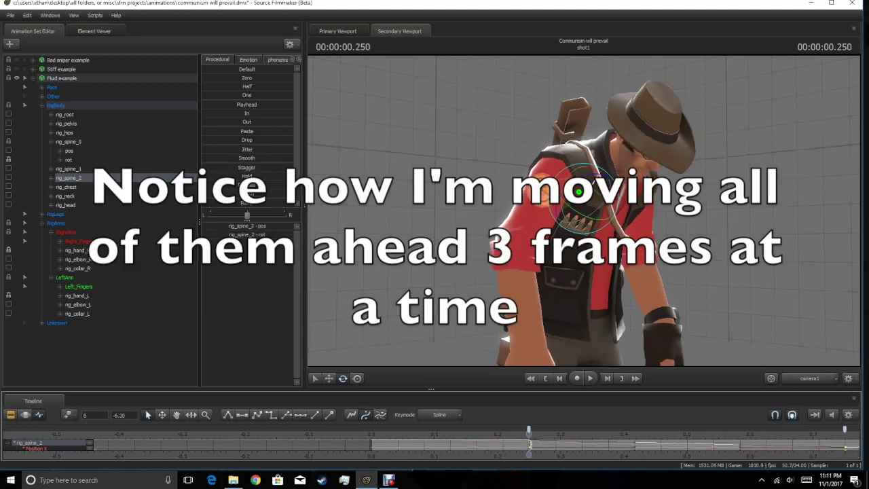
Play back the Fluid example to examine how the spine offset affects the stand-up motion.
{"action": "key", "text": "space"}
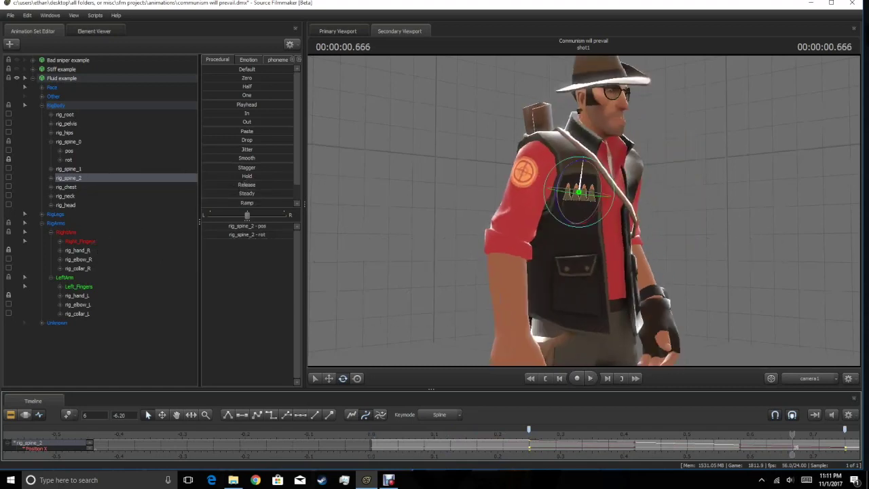
{"action": "key", "text": "space"}
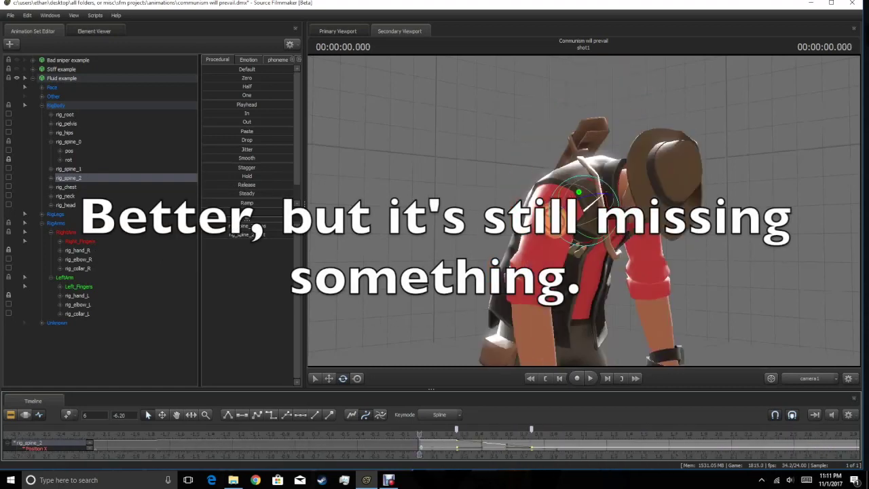
{"action": "key", "text": "space"}
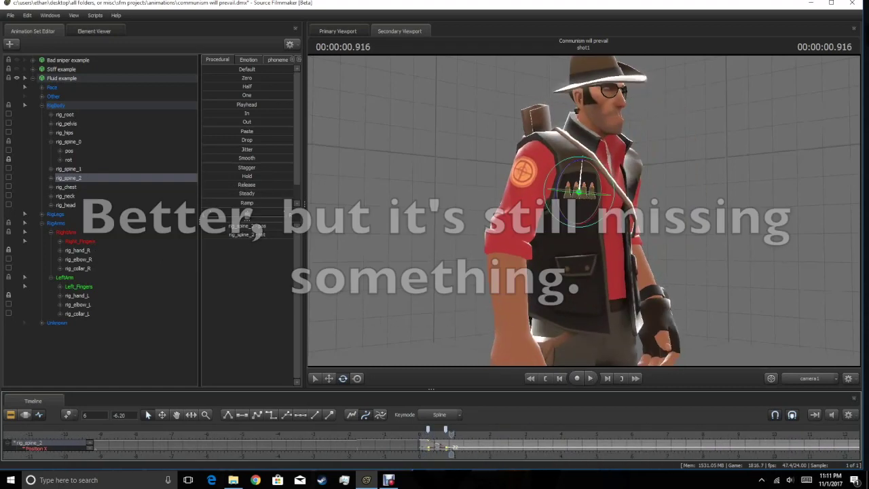
{"action": "key", "text": "space"}
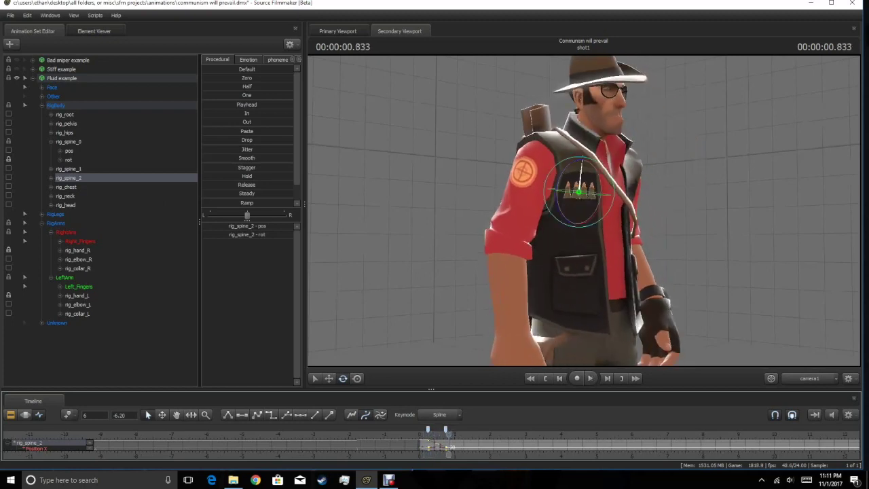
Delay the rig_neck and rig_head keyframes of the Fluid example in the Graph Editor, so the first ones sit at frame 6.
{"action": "left_click", "coordinate": [61, 78]}
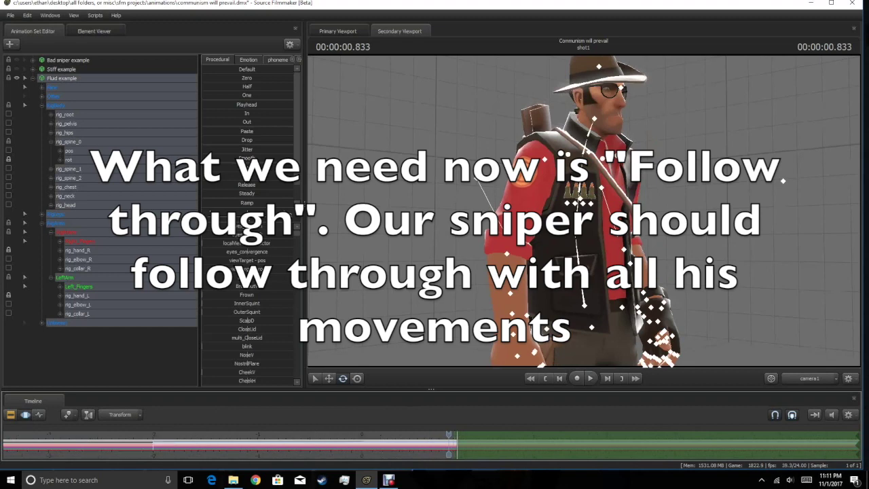
{"action": "key", "text": "Home"}
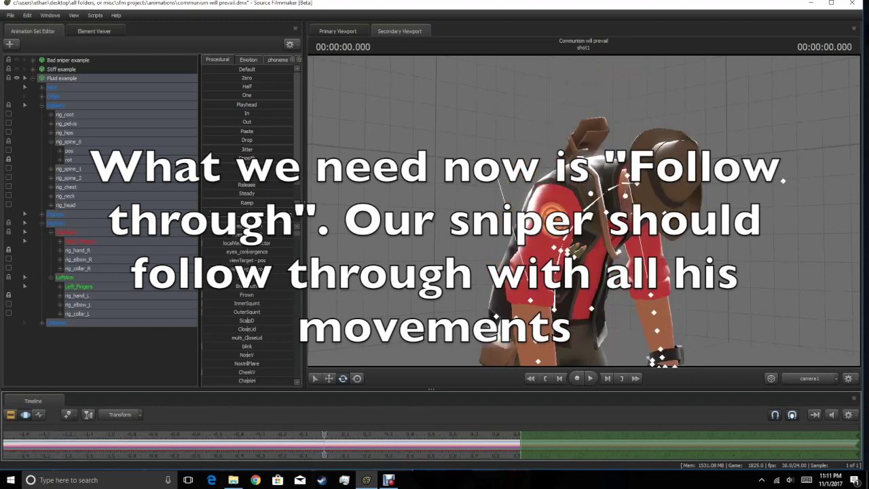
{"action": "left_click", "coordinate": [56, 105]}
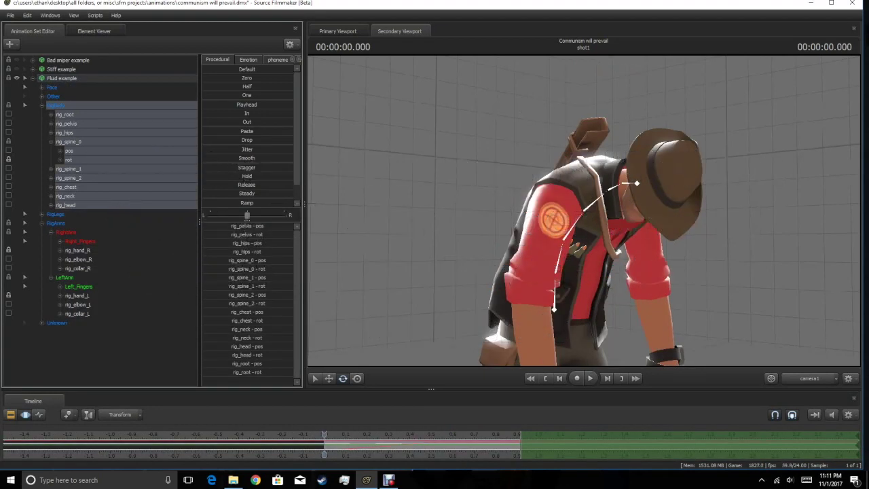
{"action": "key", "text": "F3"}
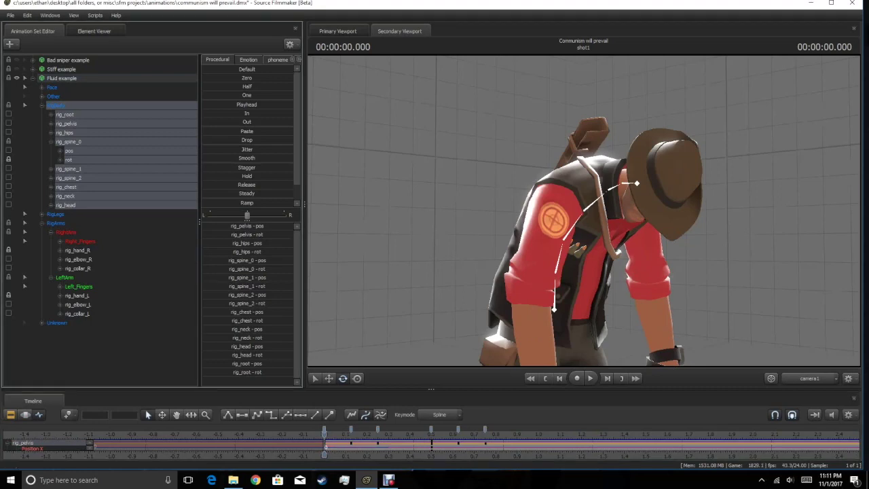
{"action": "left_click", "coordinate": [65, 195]}
{"action": "left_click", "coordinate": [65, 205], "text": "ctrl"}
{"action": "left_click", "coordinate": [431, 445]}
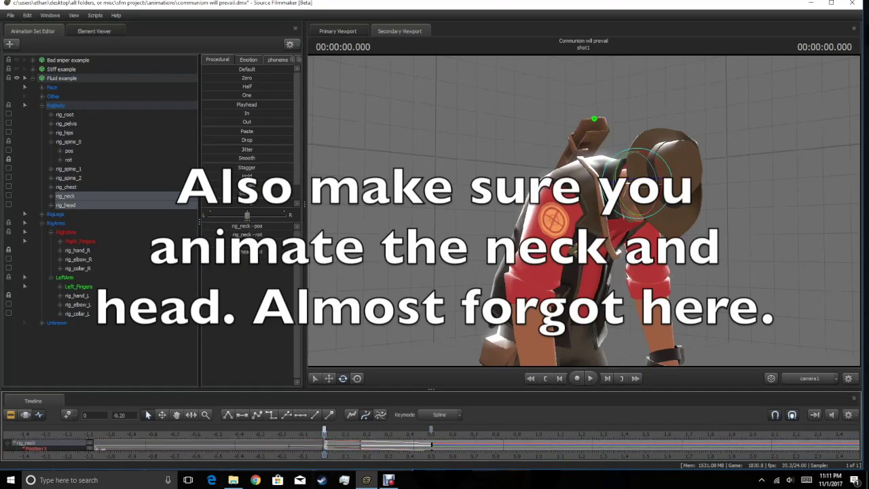
{"action": "left_click", "coordinate": [431, 445]}
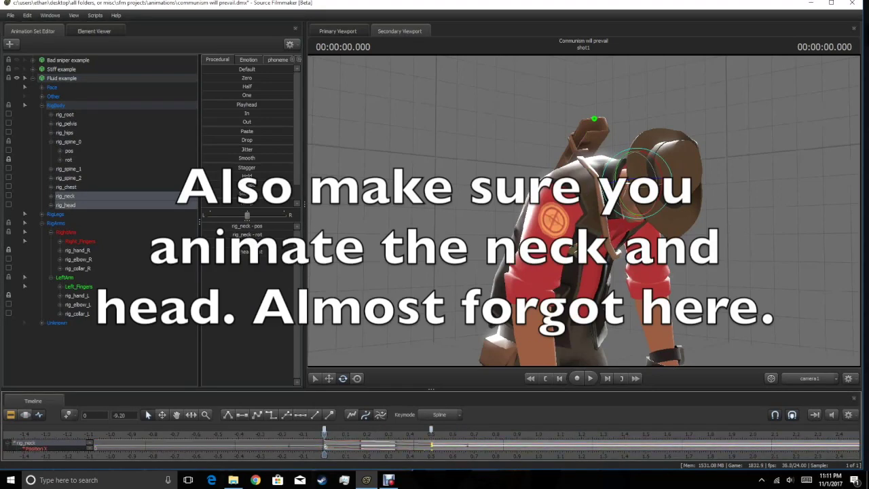
{"action": "key", "text": "space"}
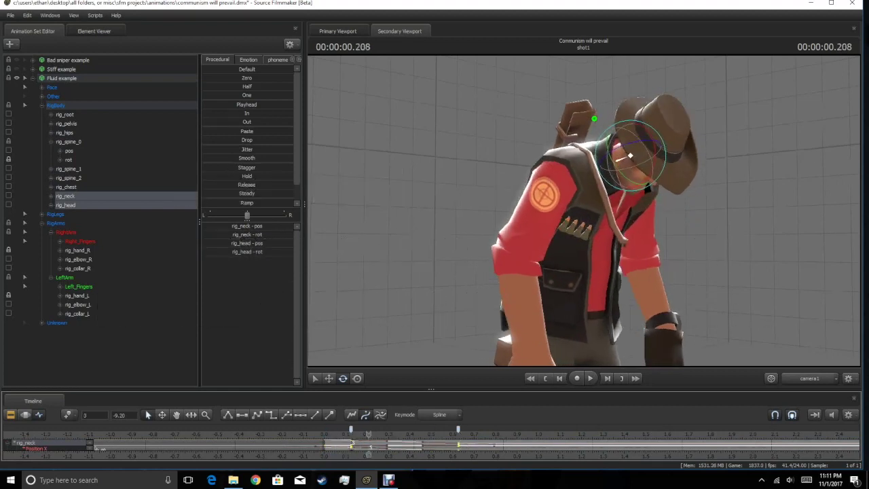
{"action": "key", "text": "Right"}
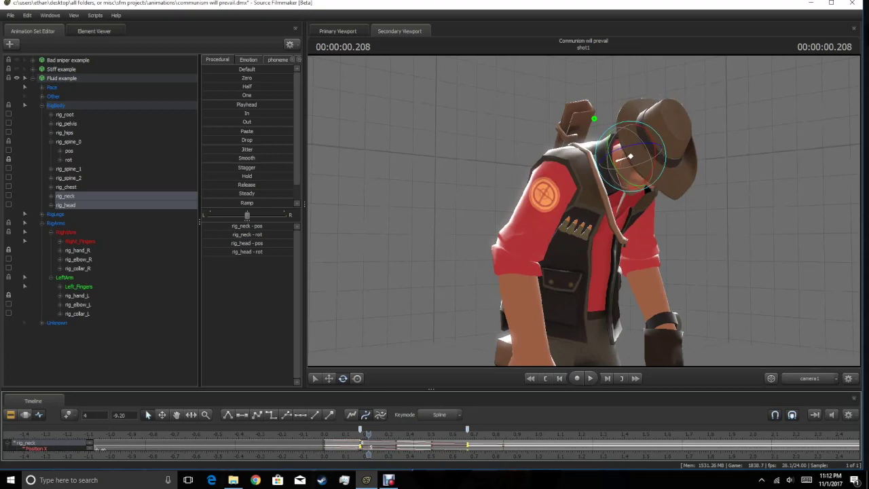
{"action": "key", "text": "space"}
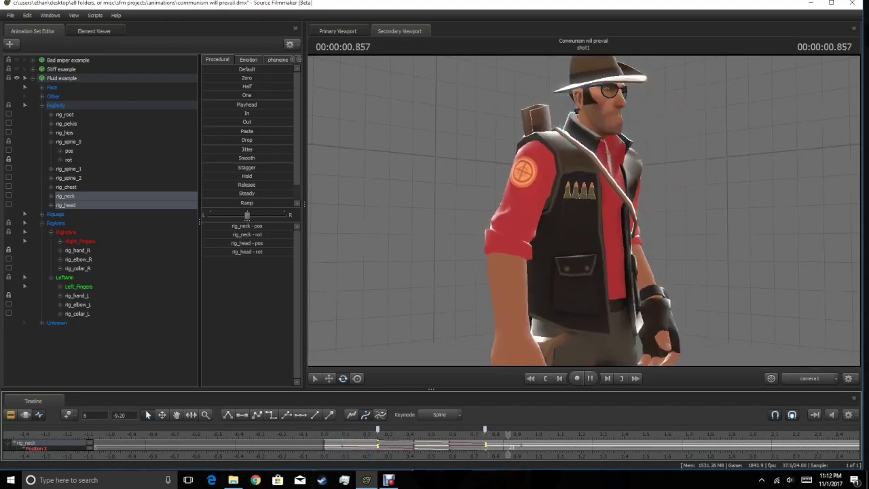
Move the rig_head keyframes two more frames later, with the first at frame 8, and play back the motion.
{"action": "left_click", "coordinate": [65, 204]}
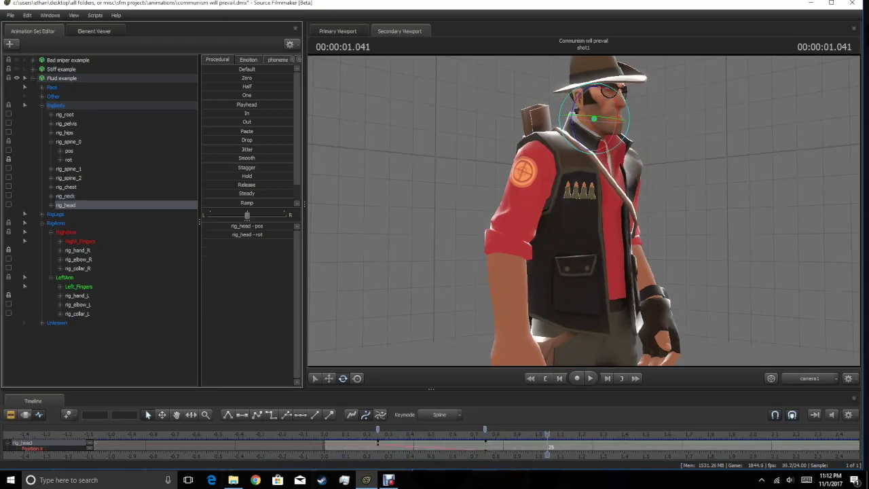
{"action": "key", "text": "space"}
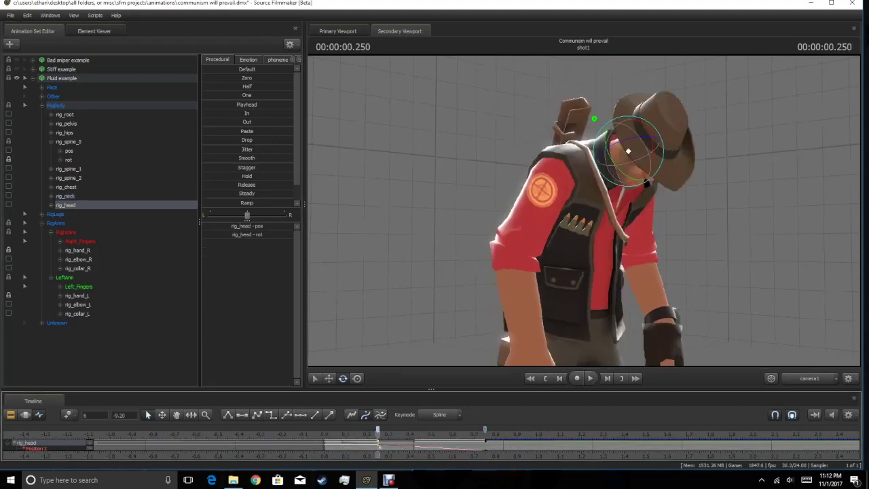
{"action": "key", "text": "Right"}
{"action": "key", "text": "Right"}
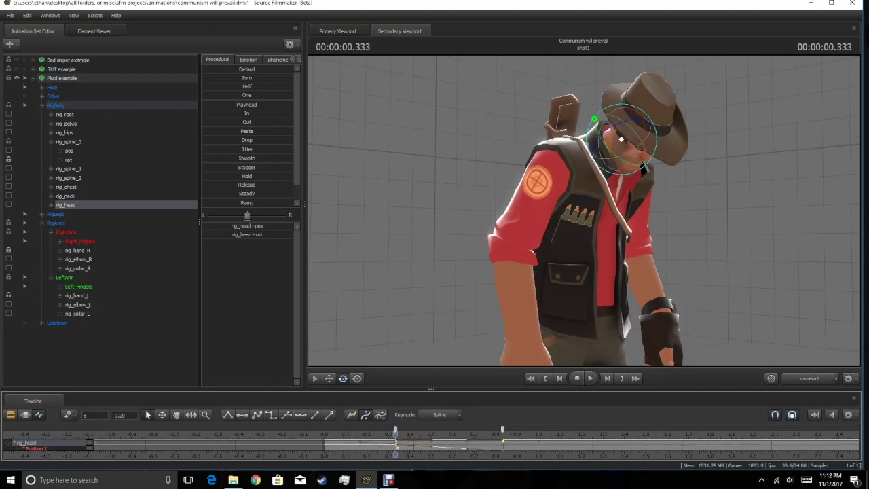
{"action": "key", "text": "space"}
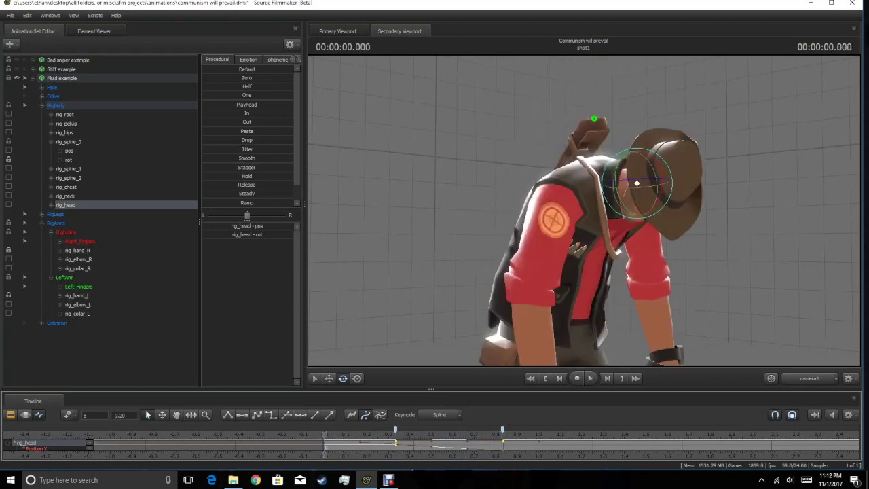
Select the RigBody group in the Motion Editor and play the shot to review the offset body movement.
{"action": "left_click", "coordinate": [56, 105]}
{"action": "key", "text": "F3"}
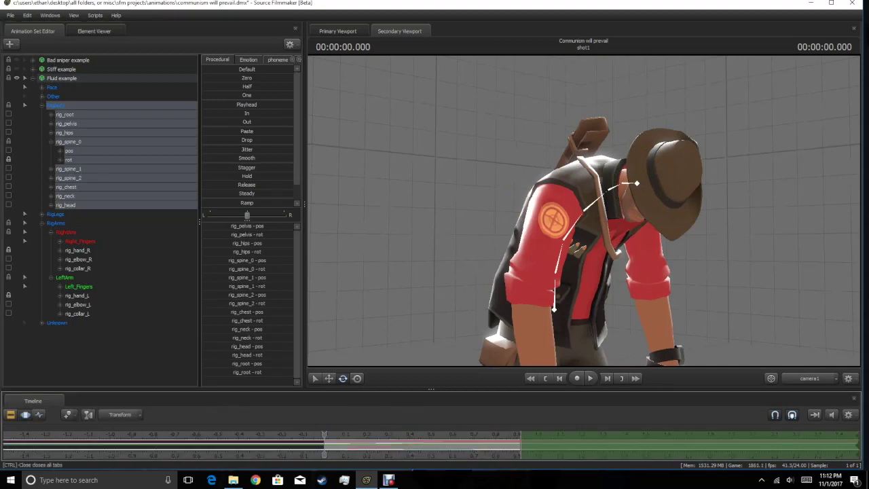
{"action": "key", "text": "space"}
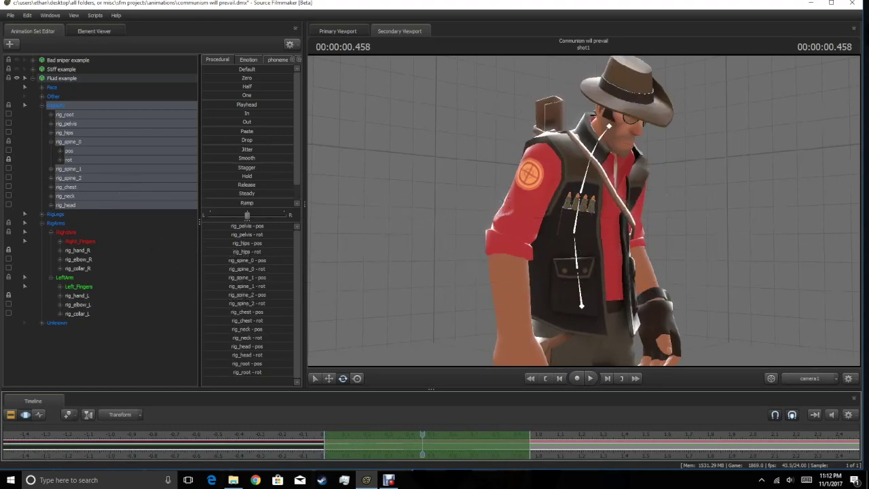
{"action": "key", "text": "space"}
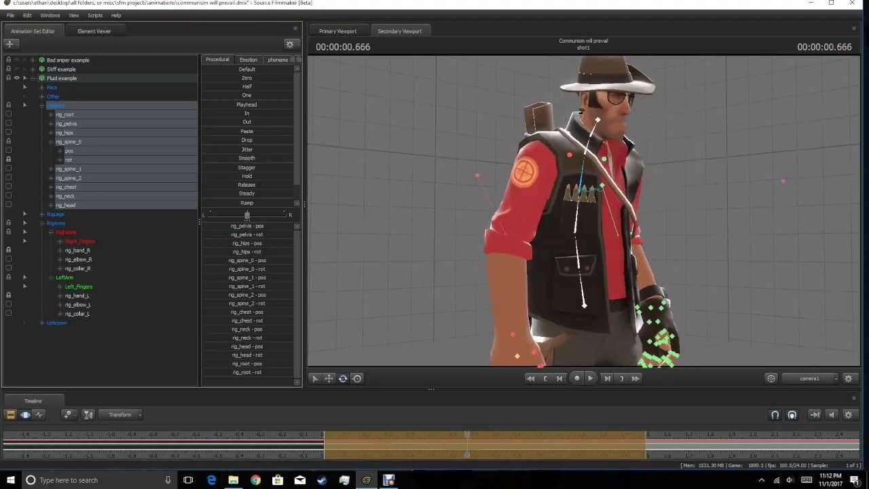
Adjust the rotation of rig_spine_2 and rig_spine_1 in the bent-over pose at the start of the shot.
{"action": "left_click", "coordinate": [68, 178]}
{"action": "key", "text": "space"}
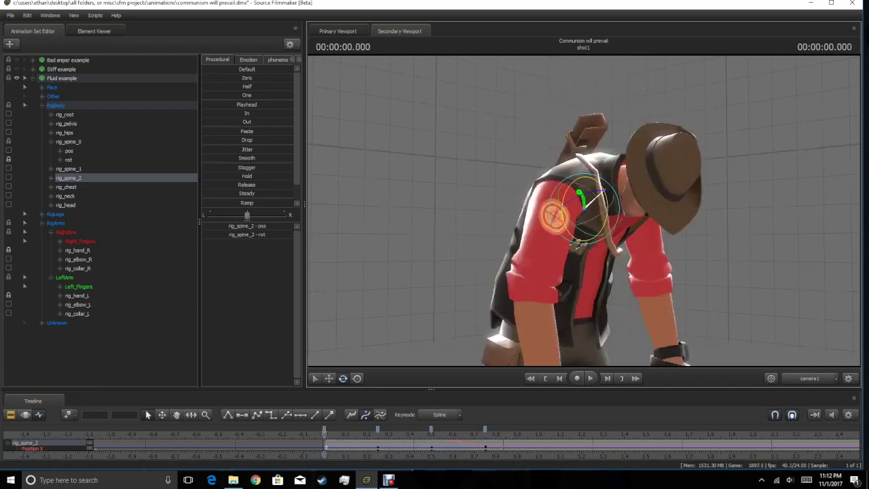
{"action": "left_click", "coordinate": [68, 168]}
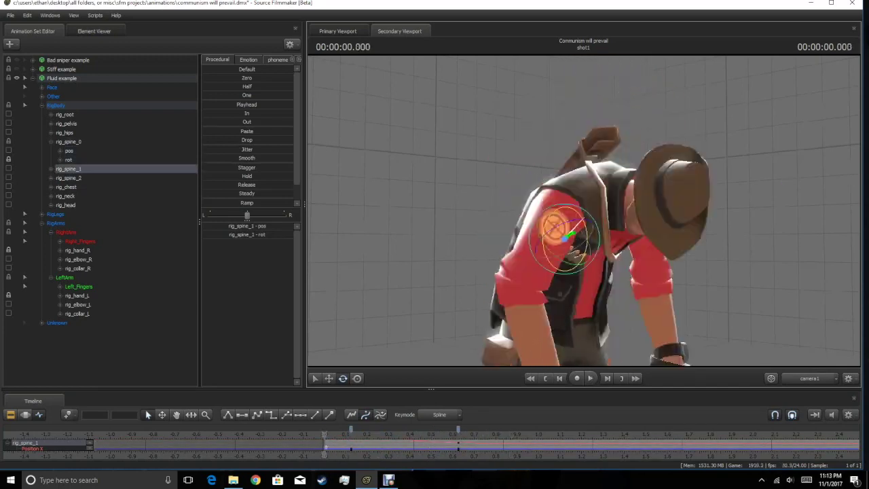
Add follow-through to rig_neck and rig_head, tilting the head back at 1.041 s and settling it upright after that.
{"action": "left_click", "coordinate": [66, 195]}
{"action": "left_click", "coordinate": [65, 205]}
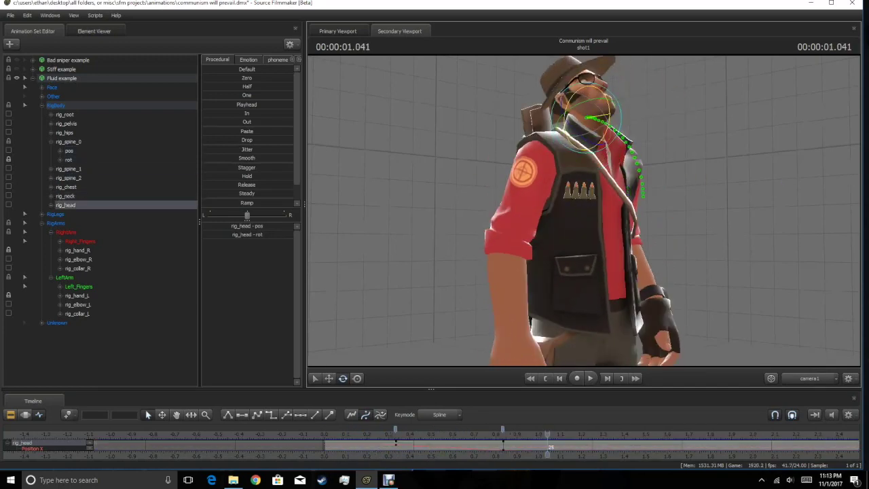
{"action": "left_click", "coordinate": [65, 196]}
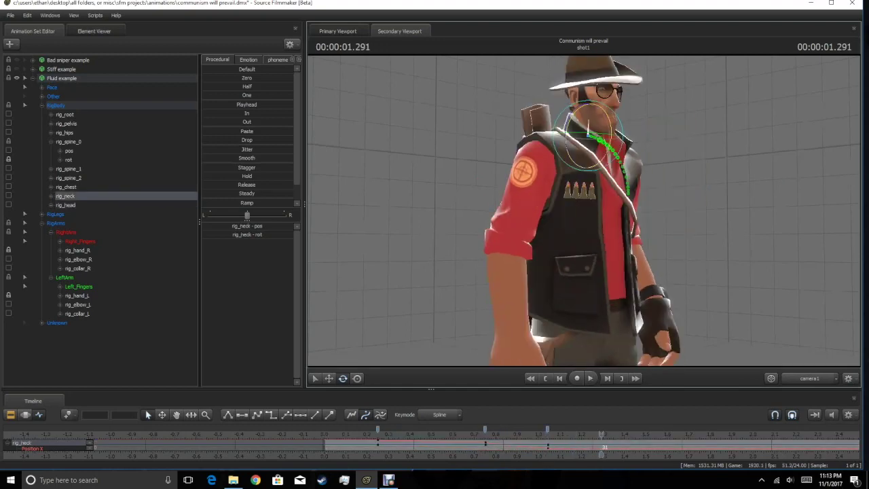
{"action": "left_click", "coordinate": [65, 205]}
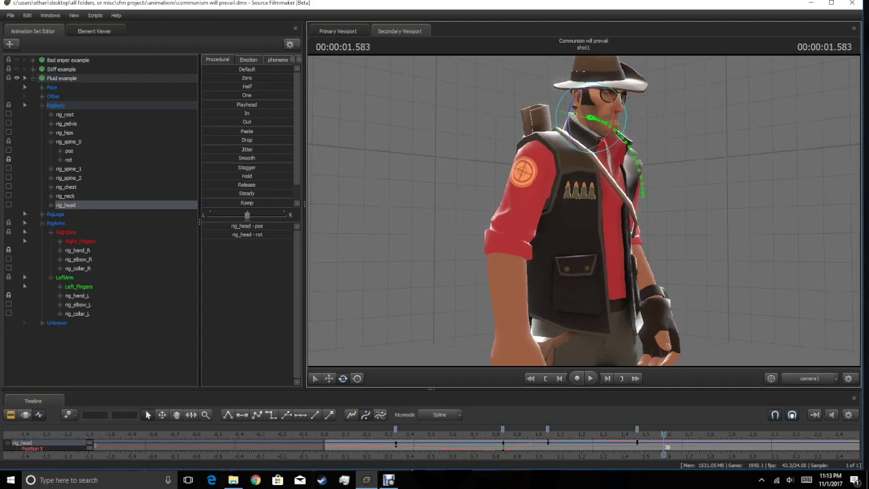
Shift the rig_collar_L and rig_collar_R keyframes to start at frame 9 and add a settling rotation keyframe at 1.250 s.
{"action": "left_click", "coordinate": [76, 313]}
{"action": "left_click", "coordinate": [78, 268], "text": "ctrl"}
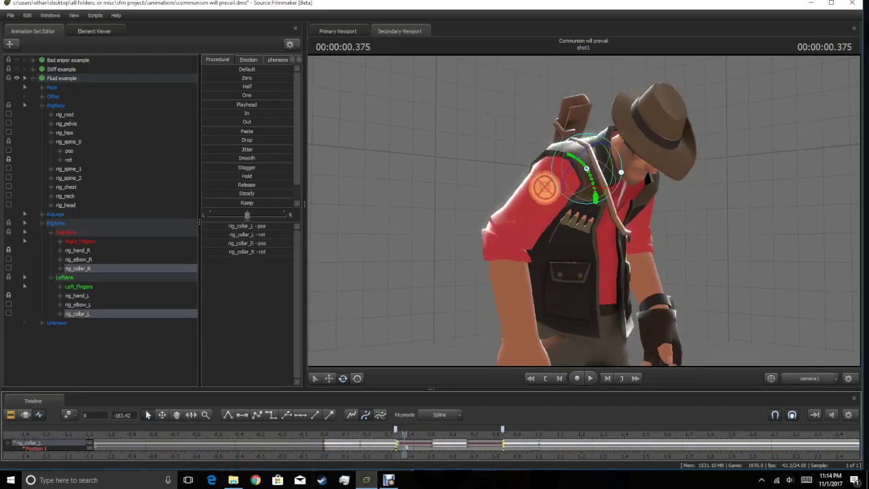
{"action": "key", "text": "space"}
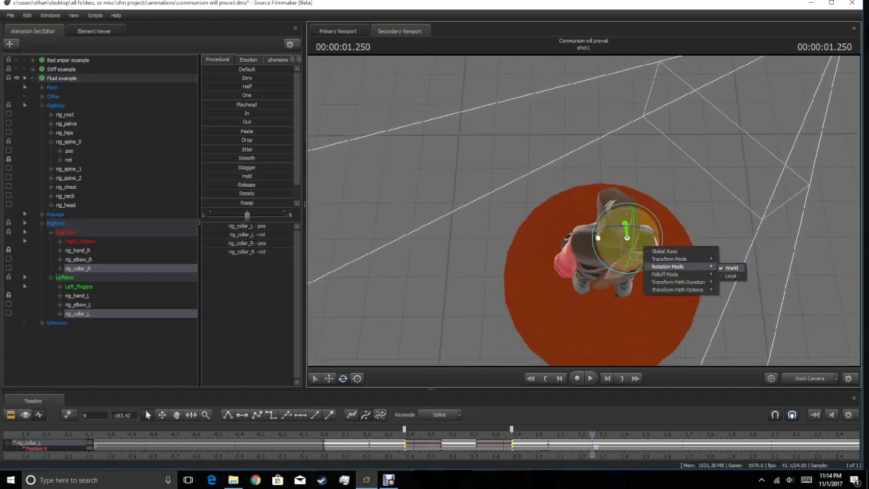
{"action": "key", "text": "space"}
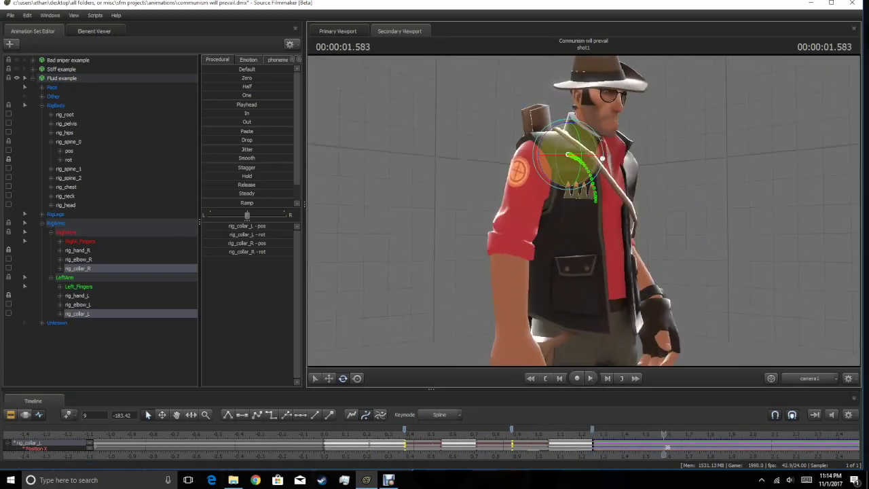
Pose rig_hand_R and rig_hand_L for the arm swing with keyframes at 0.000 s, 0.500 s and 1.000 s.
{"action": "left_click", "coordinate": [78, 250]}
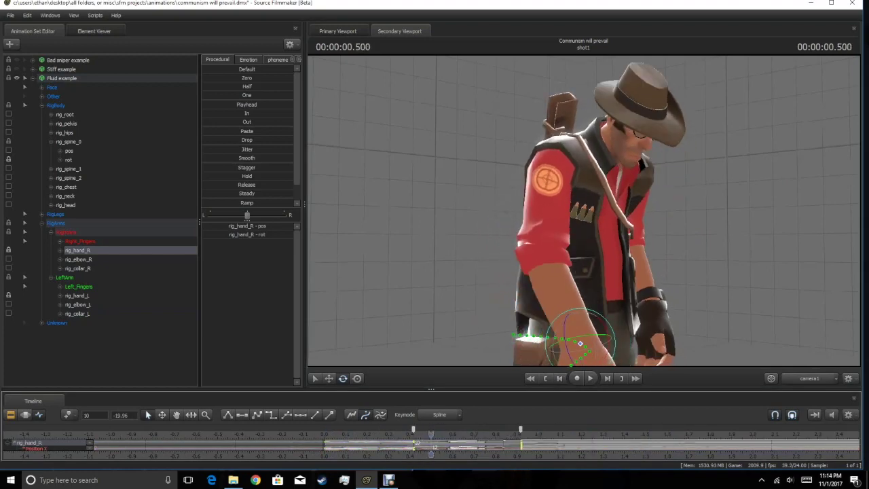
{"action": "key", "text": "space"}
{"action": "left_click", "coordinate": [77, 295], "text": "ctrl"}
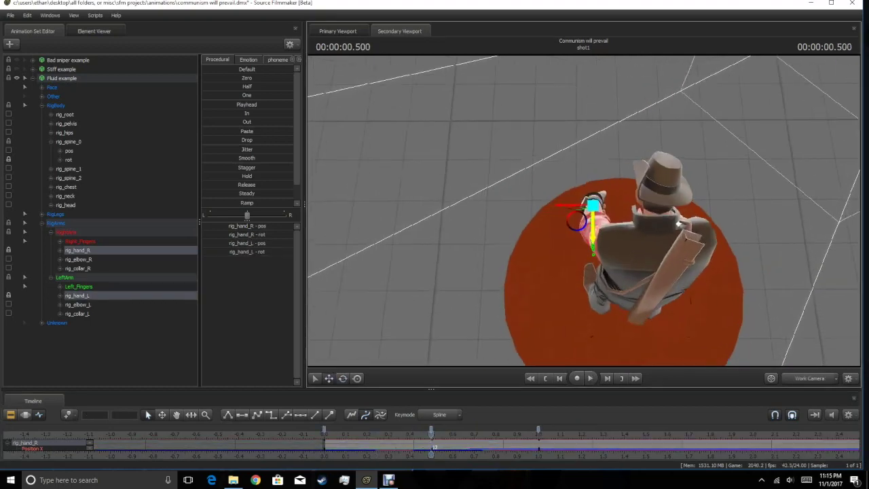
{"action": "left_click", "coordinate": [77, 295], "text": "ctrl"}
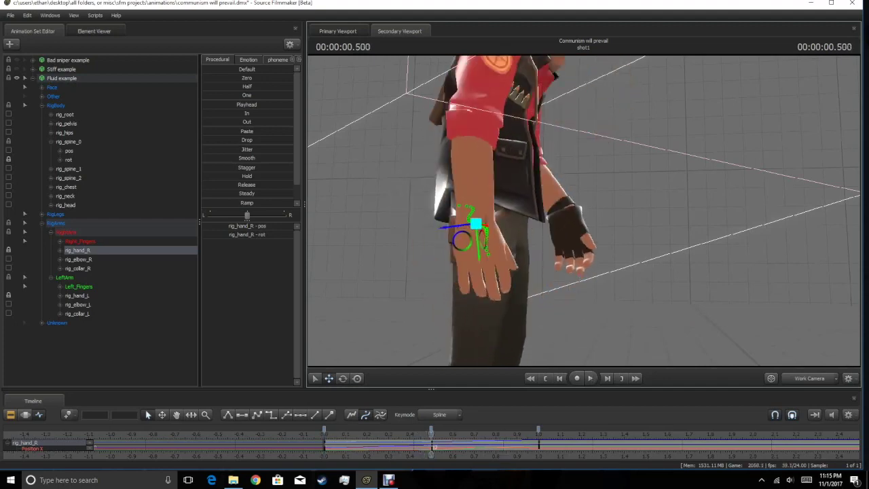
{"action": "left_click", "coordinate": [76, 295]}
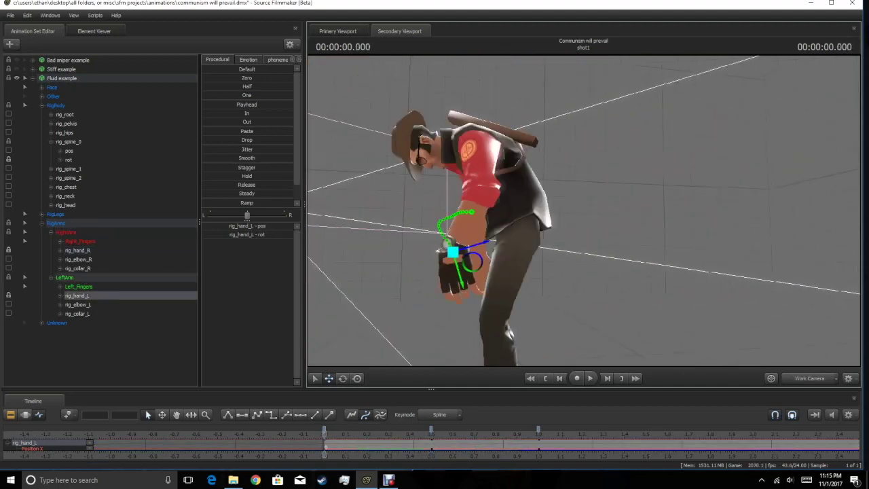
{"action": "key", "text": "space"}
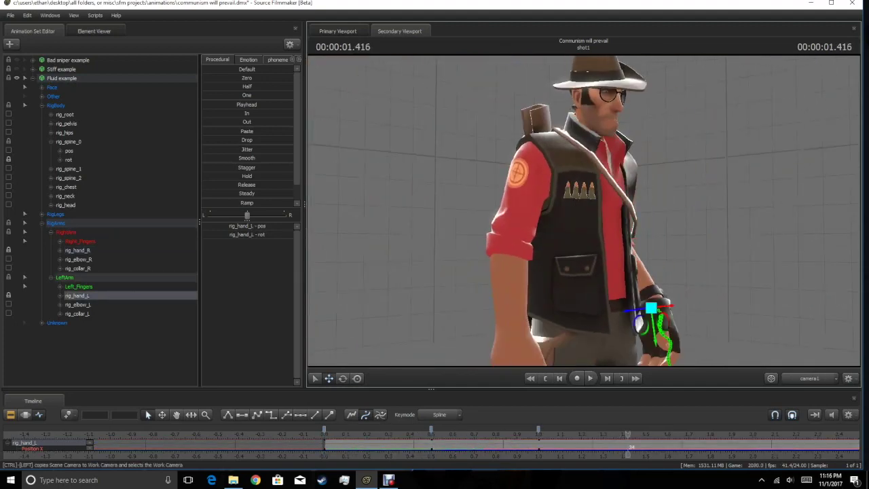
Add hand follow-through keyframes at 1.208 s and about 1.583 s, and refine the rig_hand_R path between 0.500 s and 0.708 s.
{"action": "mouse_move", "coordinate": [578, 448]}
{"action": "left_mouse_down"}
{"action": "mouse_move", "coordinate": [538, 448]}
{"action": "mouse_move", "coordinate": [667, 448]}
{"action": "mouse_move", "coordinate": [586, 448]}
{"action": "left_mouse_up"}
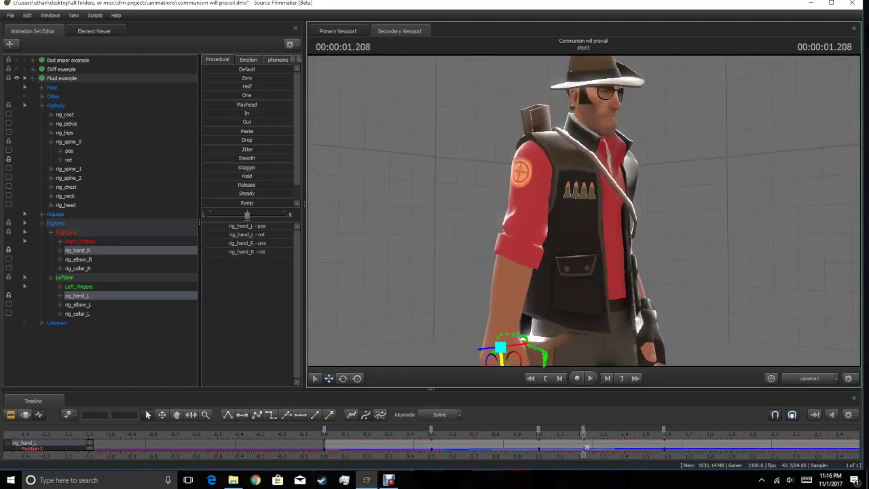
{"action": "left_click_drag", "start_coordinate": [610, 448], "coordinate": [475, 448]}
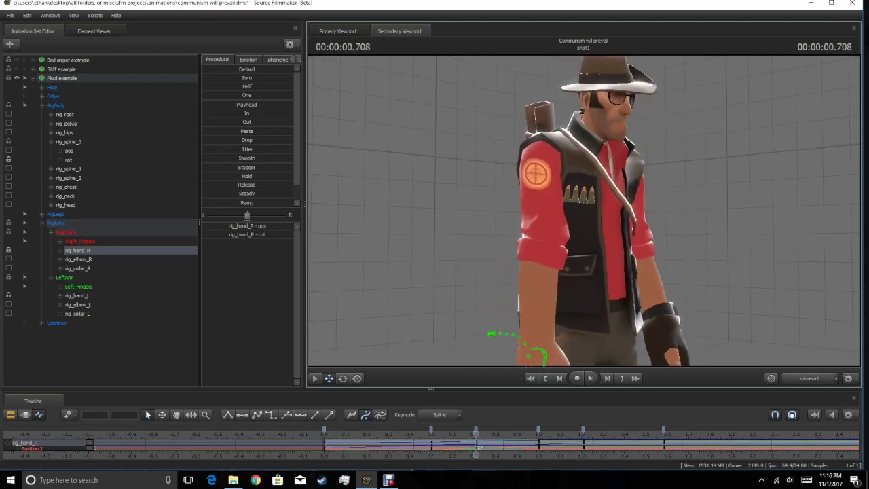
{"action": "left_click_drag", "start_coordinate": [475, 448], "coordinate": [581, 448]}
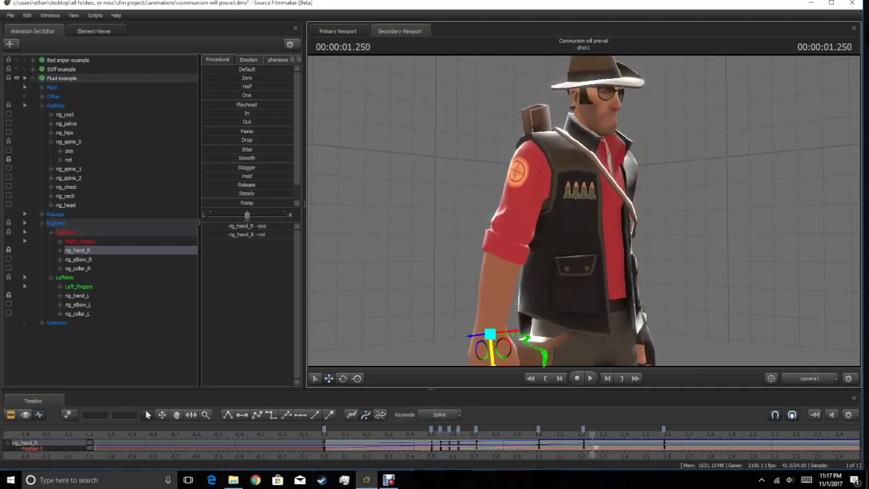
{"action": "key", "text": "space"}
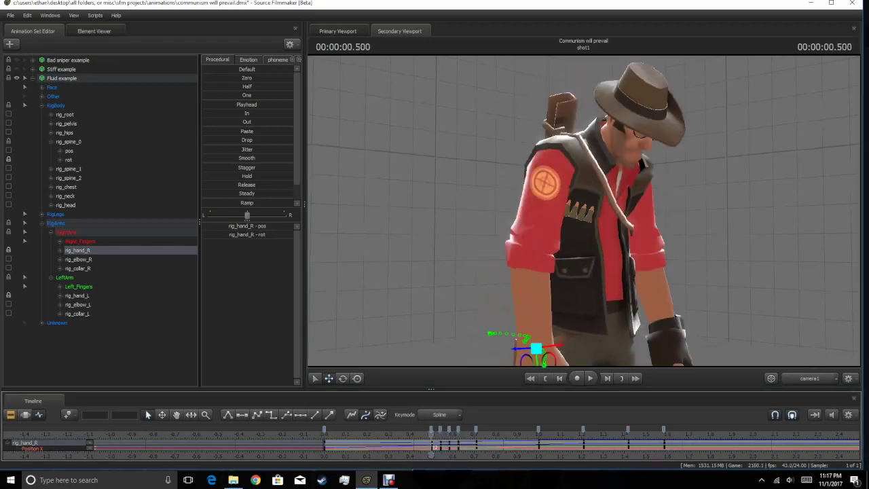
Move all rig_hand_R keyframes two frames later so the first is at frame 2, and play back the motion.
{"action": "key", "text": "space"}
{"action": "left_click_drag", "start_coordinate": [584, 210], "coordinate": [652, 211]}
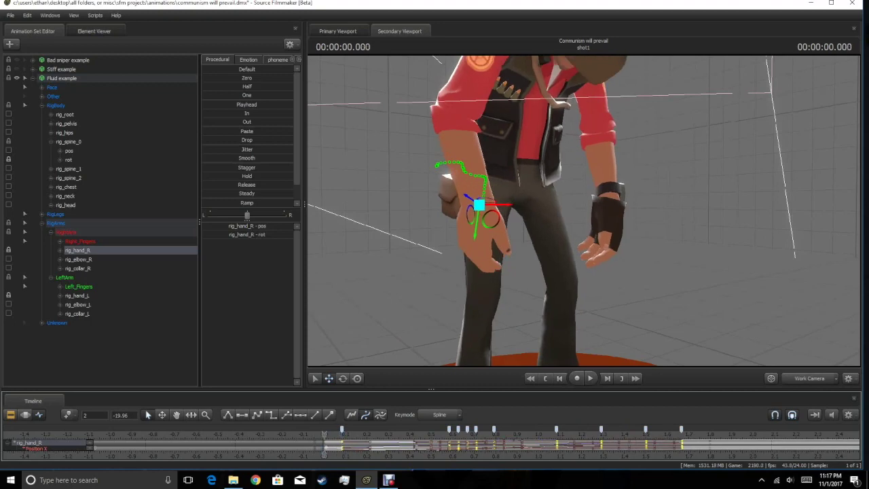
{"action": "key", "text": "space"}
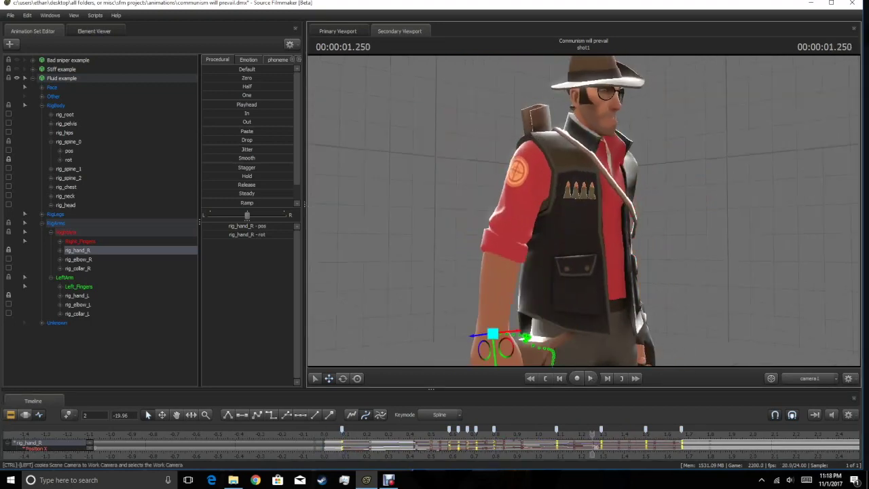
Move all rig_hand_L keyframes three frames later and key an adjusted left-hand pose at 0.000 s.
{"action": "left_click", "coordinate": [76, 295]}
{"action": "key", "text": "space"}
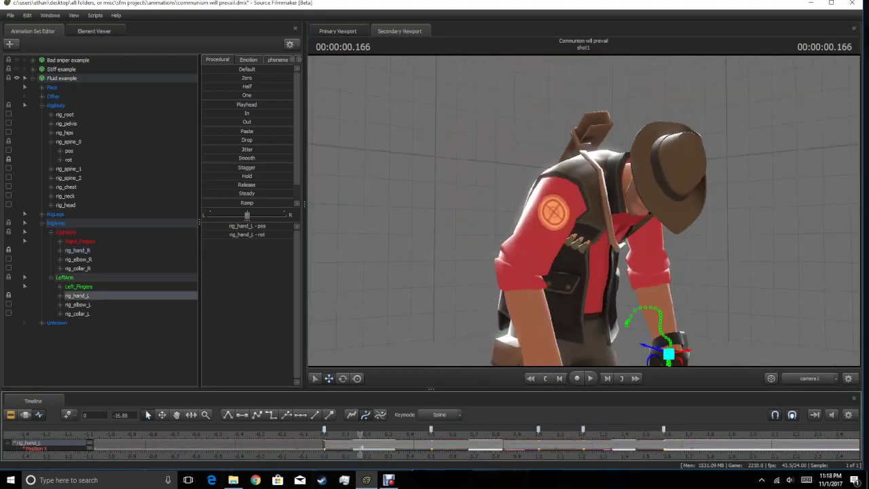
{"action": "key", "text": "space"}
{"action": "key", "text": "space"}
{"action": "key", "text": "space"}
{"action": "left_click", "coordinate": [543, 283]}
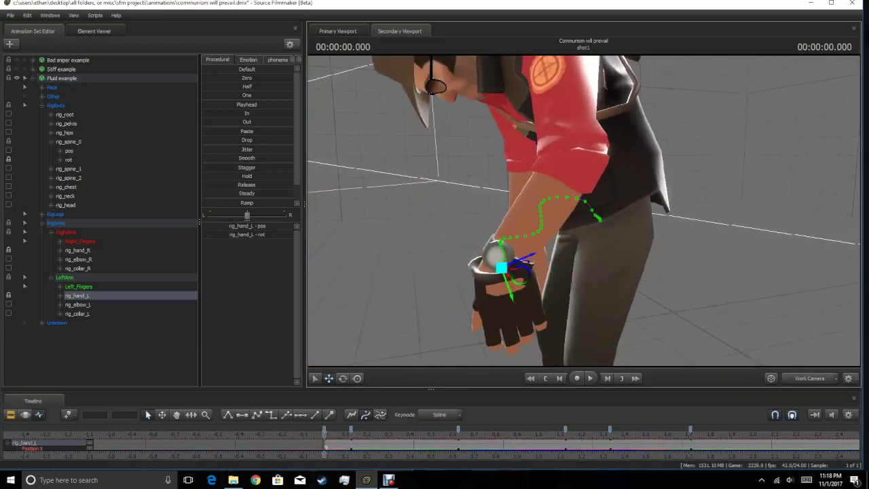
{"action": "key", "text": "space"}
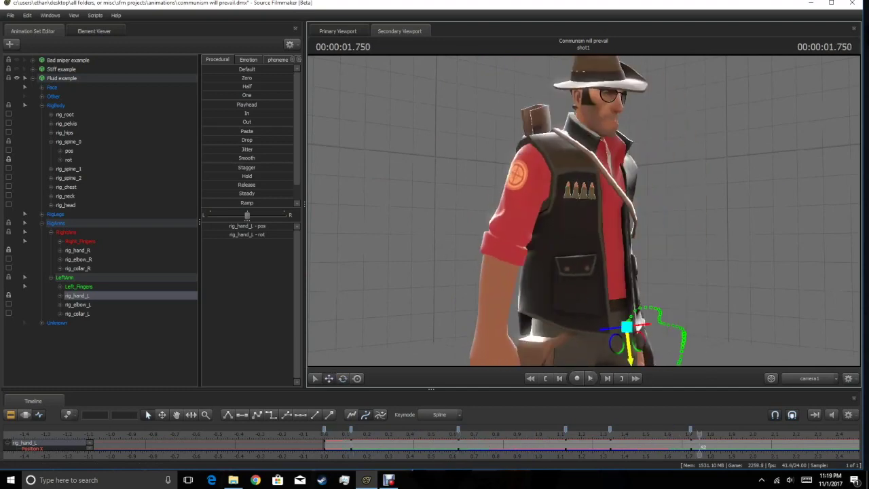
Review the rig_neck and rig_head keyframes during playback and select all of the Fluid example's controls.
{"action": "left_click", "coordinate": [65, 195]}
{"action": "left_click", "coordinate": [65, 205], "text": "shift"}
{"action": "key", "text": "space"}
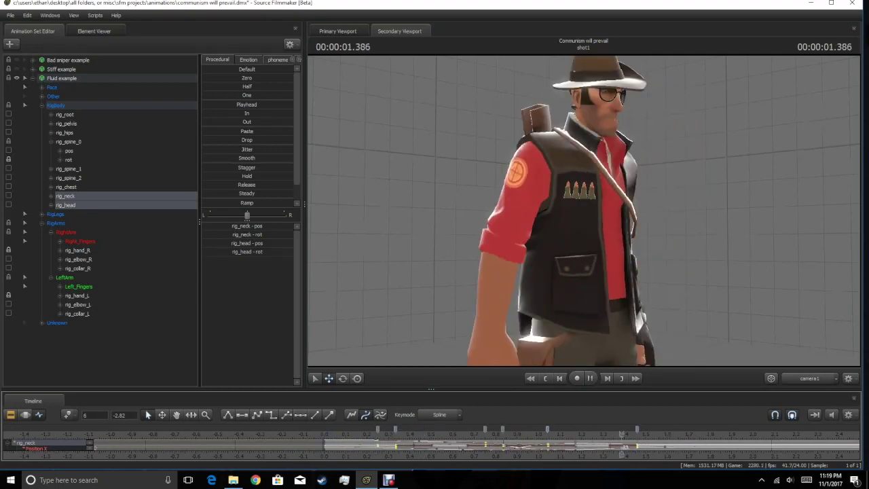
{"action": "key", "text": "space"}
{"action": "key", "text": "ctrl+a"}
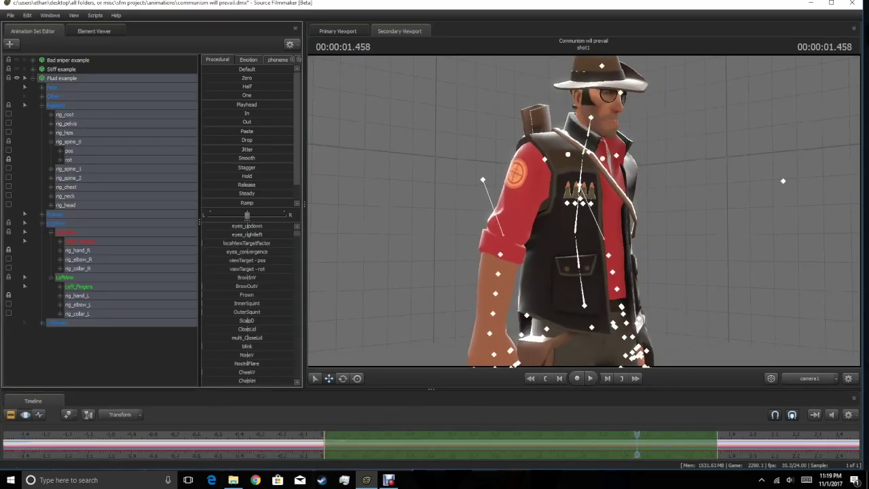
Adjust rig_pelvis in the bent-over pose at the shot's start and add an overshoot keyframe at 1.125 s.
{"action": "left_click", "coordinate": [66, 123]}
{"action": "key", "text": "f"}
{"action": "right_click_drag", "start_coordinate": [590, 204], "coordinate": [590, 204]}
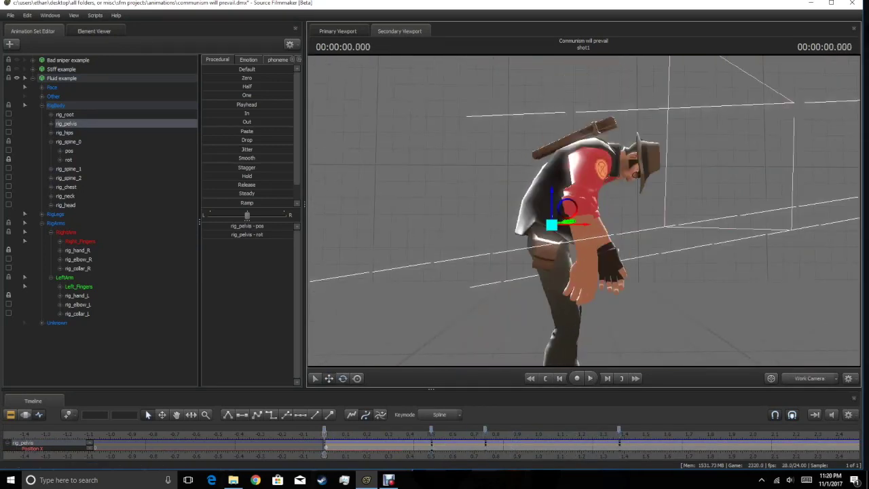
{"action": "key", "text": "space"}
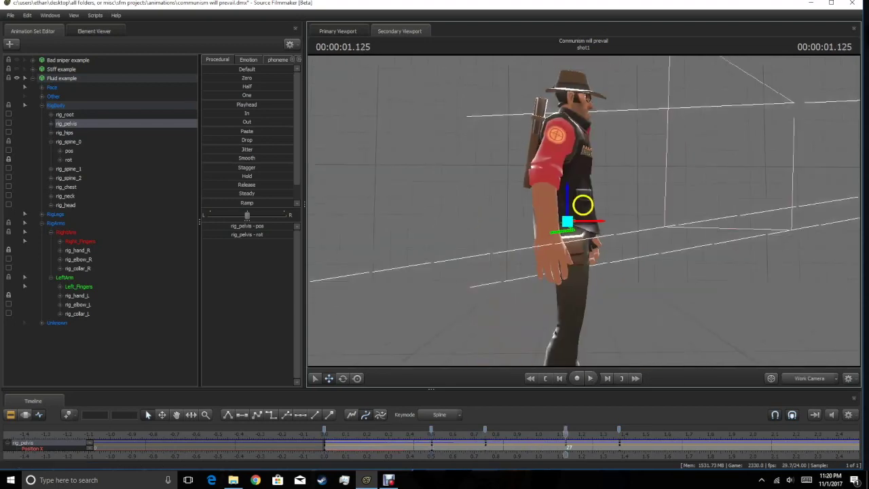
{"action": "key", "text": "space"}
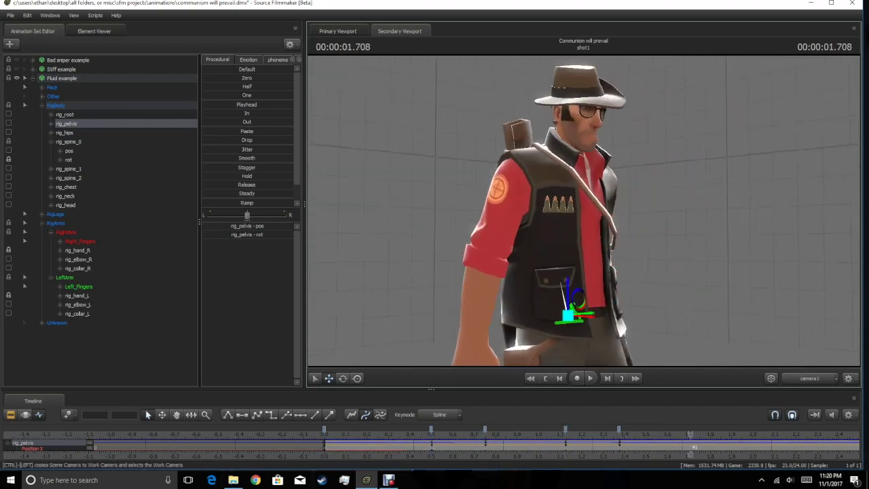
{"action": "key", "text": "Up"}
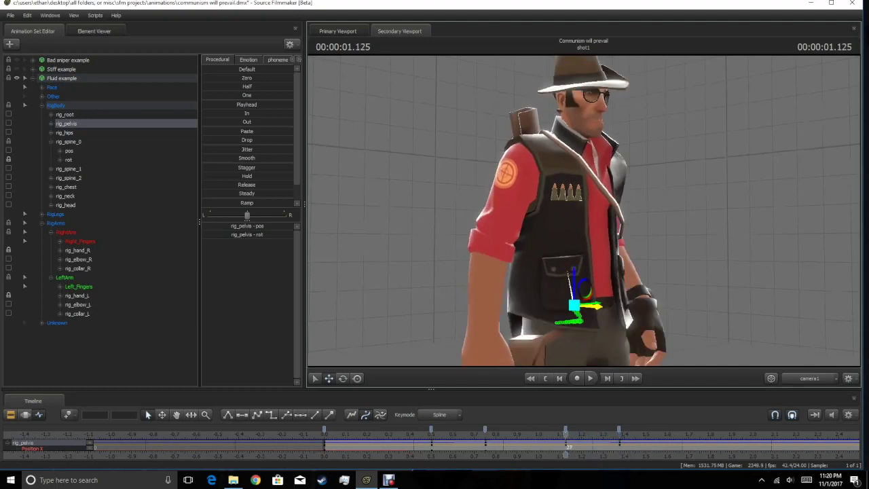
Add a settling keyframe to rig_pelvis at 1.500 s and play back the hip motion.
{"action": "key", "text": "space"}
{"action": "key", "text": "space"}
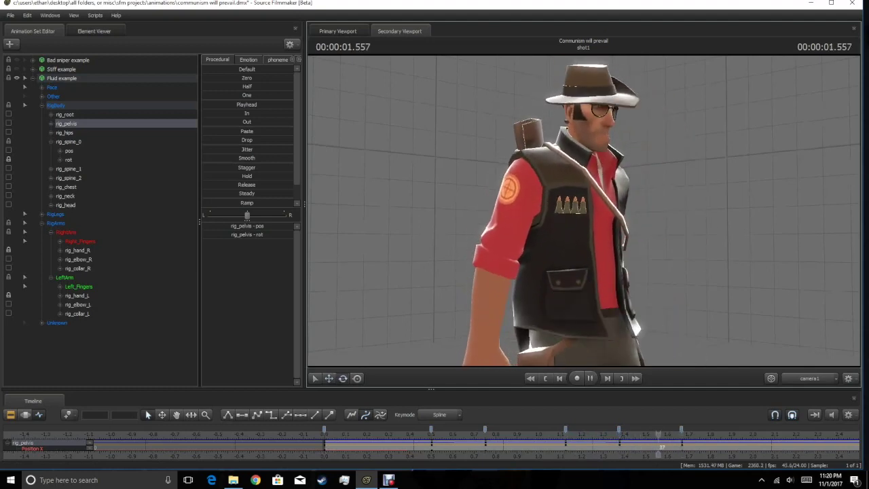
{"action": "key", "text": "Down"}
{"action": "key", "text": "F4"}
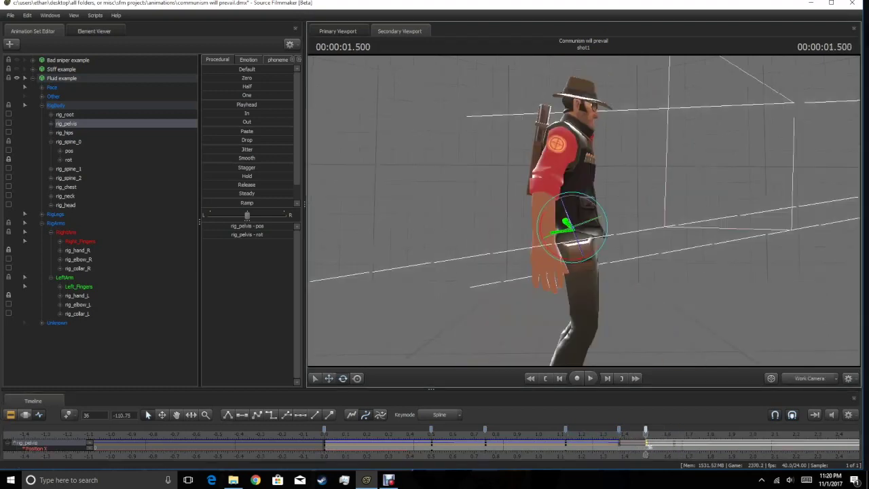
{"action": "key", "text": "space"}
{"action": "key", "text": "F4"}
Refine the rotation of rig_spine_0 and add follow-through keyframes to rig_spine_1 between 0.958 s and about 1.79 s.
{"action": "left_click", "coordinate": [69, 141]}
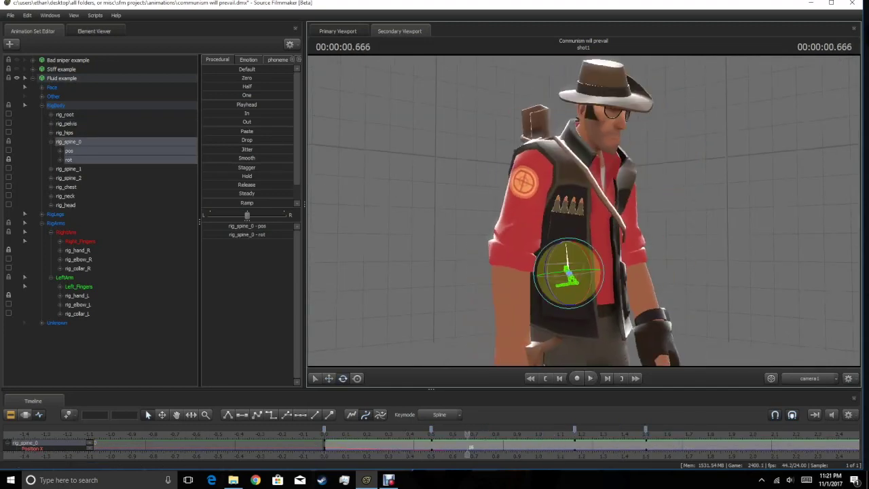
{"action": "key", "text": "F4"}
{"action": "left_click", "coordinate": [68, 168]}
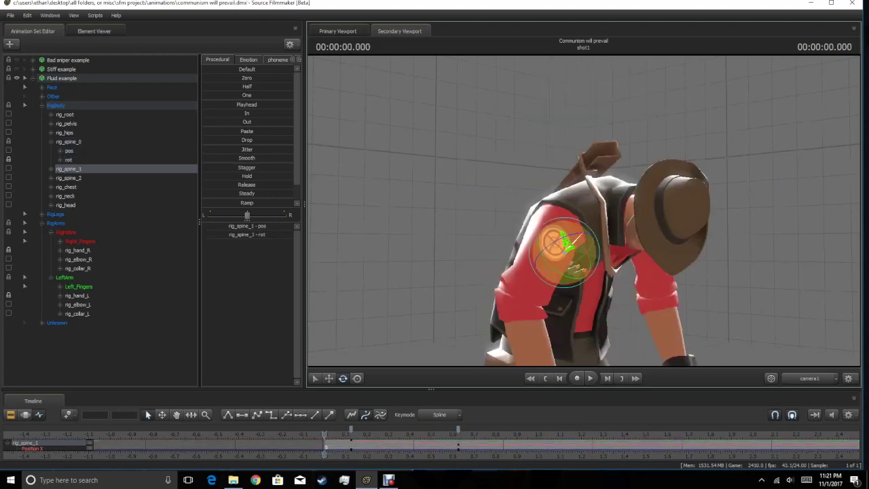
{"action": "key", "text": "F4"}
{"action": "key", "text": "space"}
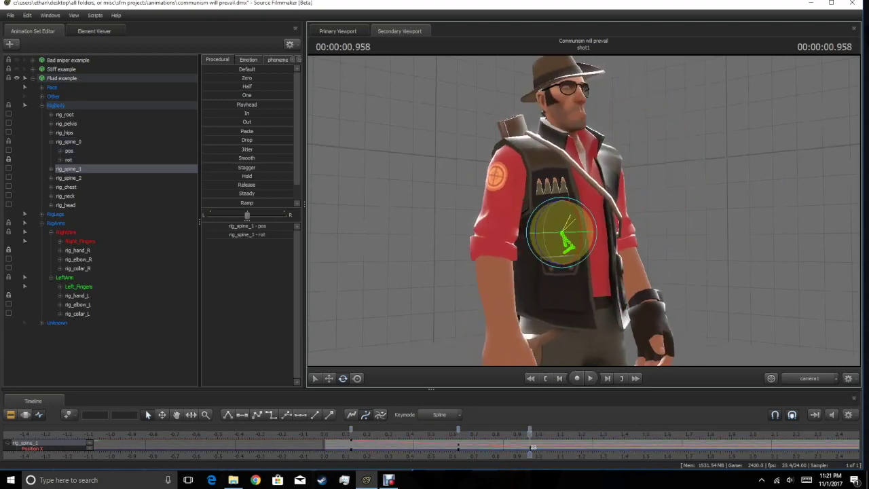
{"action": "key", "text": "space"}
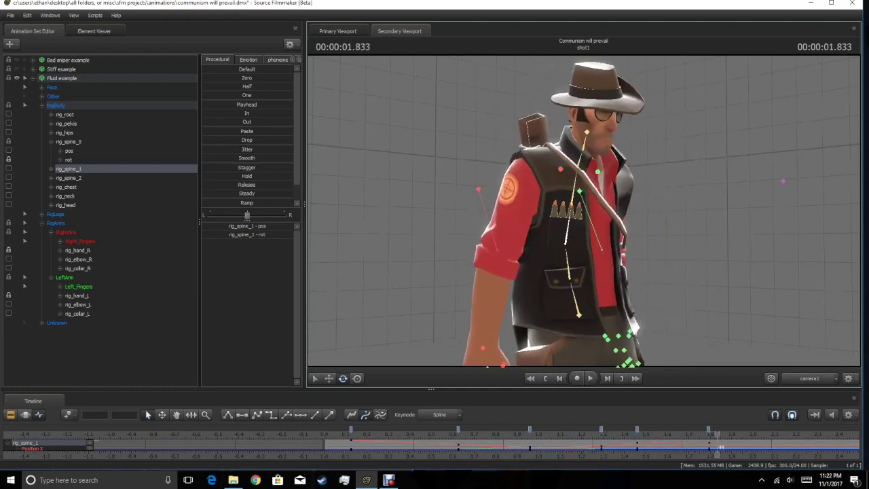
Add follow-through rotation keyframes to rig_spine_2 at 1.083 s, about 1.416 s, about 1.625 s and 1.916 s.
{"action": "left_click", "coordinate": [69, 177]}
{"action": "key", "text": "space"}
{"action": "left_click_drag", "start_coordinate": [594, 448], "coordinate": [558, 448]}
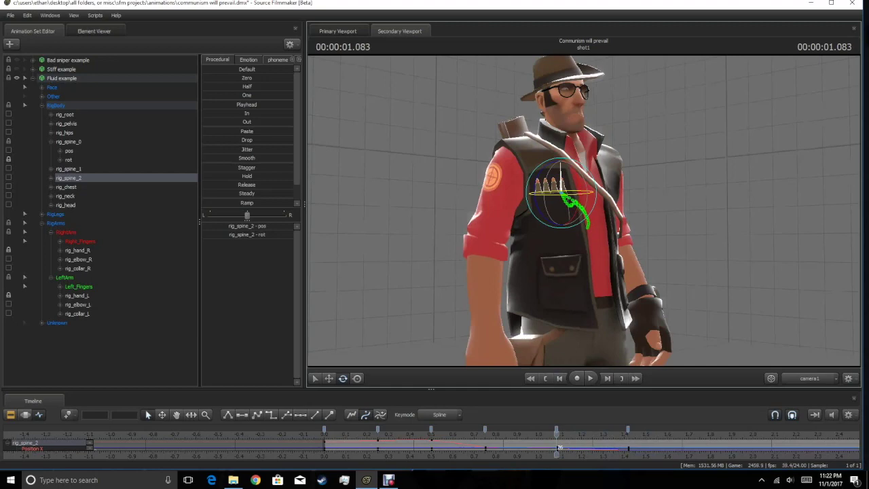
{"action": "key", "text": "F4"}
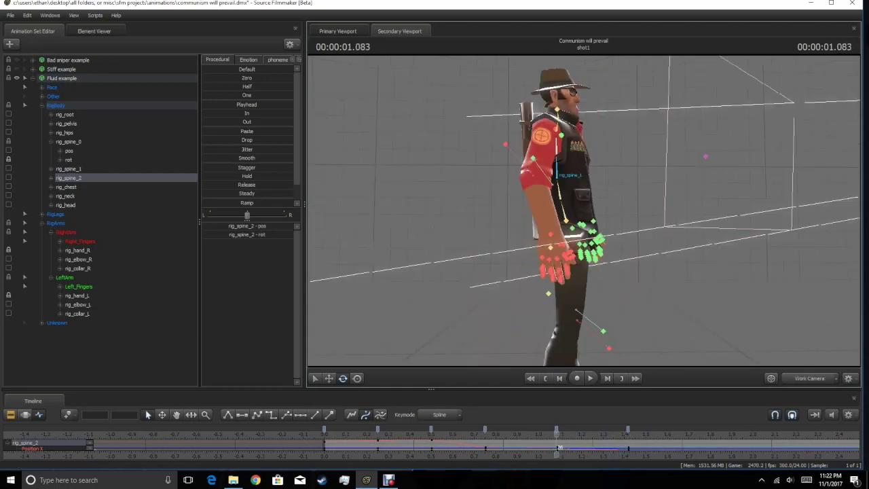
{"action": "key", "text": "e"}
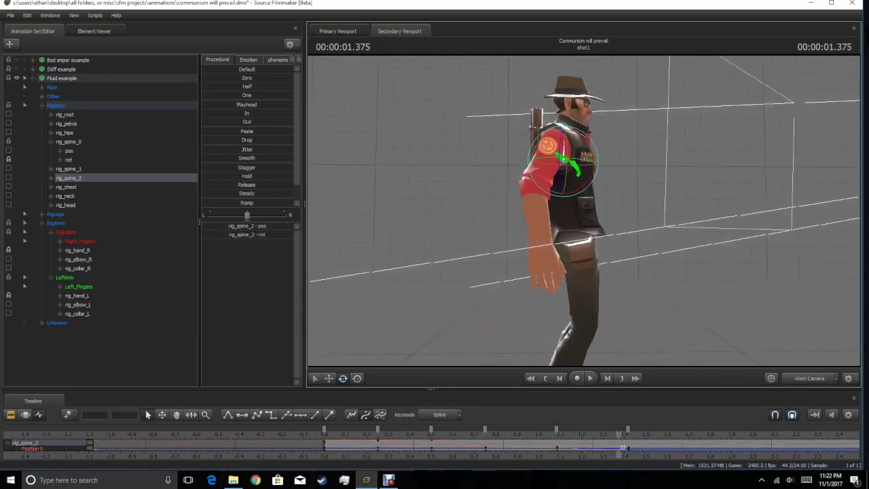
{"action": "key", "text": "F4"}
{"action": "left_click_drag", "start_coordinate": [621, 448], "coordinate": [671, 448]}
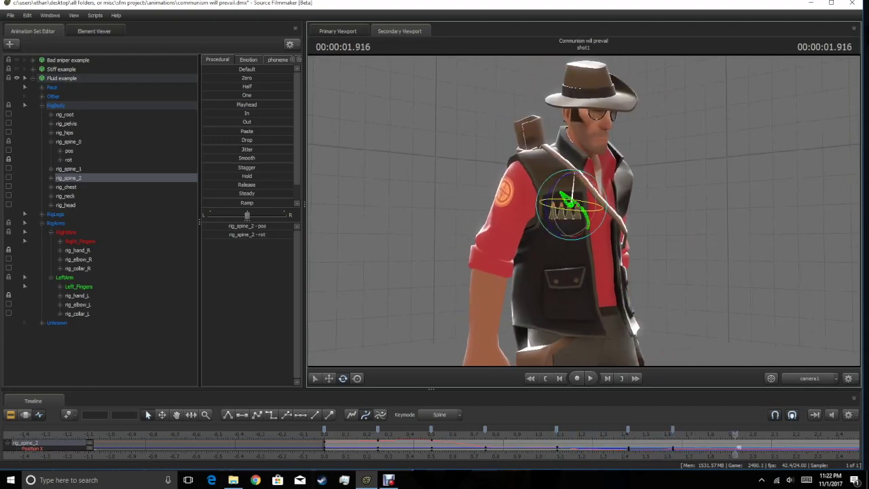
{"action": "key", "text": "space"}
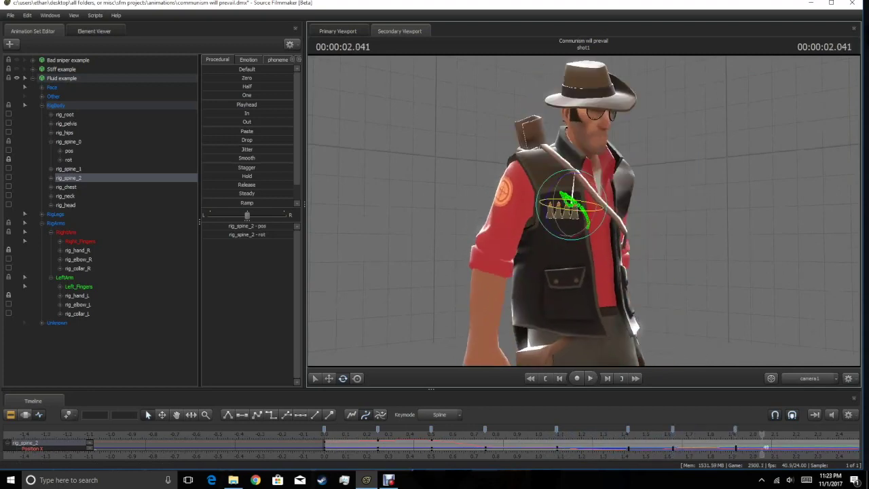
{"action": "key", "text": "space"}
Review rig_pelvis's motion in the Graph Editor from 1.500 s onward to about 2.17 s.
{"action": "left_click", "coordinate": [66, 123]}
{"action": "key", "text": "F4"}
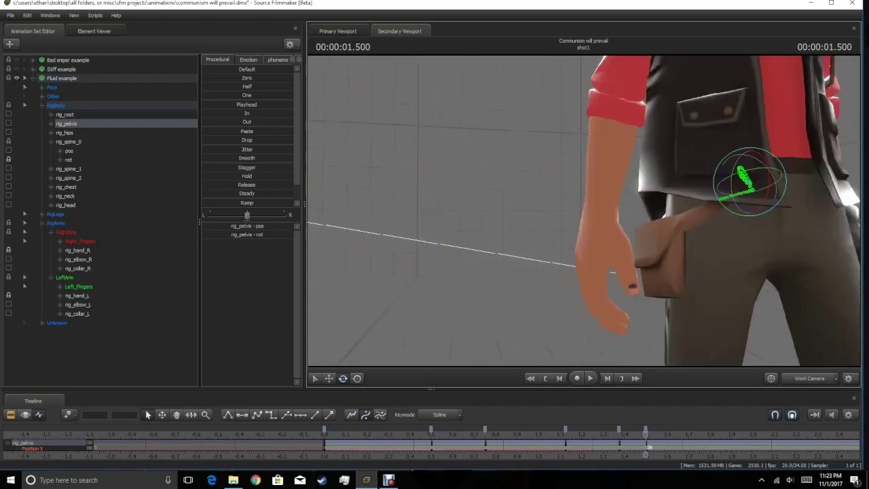
{"action": "left_click_drag", "start_coordinate": [645, 448], "coordinate": [790, 448]}
{"action": "key", "text": "F4"}
{"action": "key", "text": "F4"}
{"action": "key", "text": "F4"}
Select all Fluid example controls in the Motion Editor over about 0 to 2.33 s and play back the stand-up animation.
{"action": "left_click", "coordinate": [65, 204]}
{"action": "left_click", "coordinate": [610, 448]}
{"action": "key", "text": "ctrl+a"}
{"action": "key", "text": "F3"}
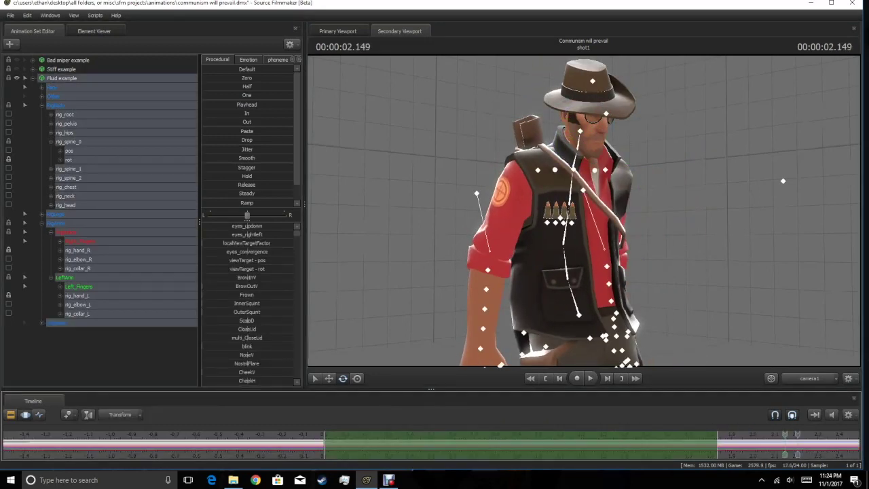
{"action": "key", "text": "space"}
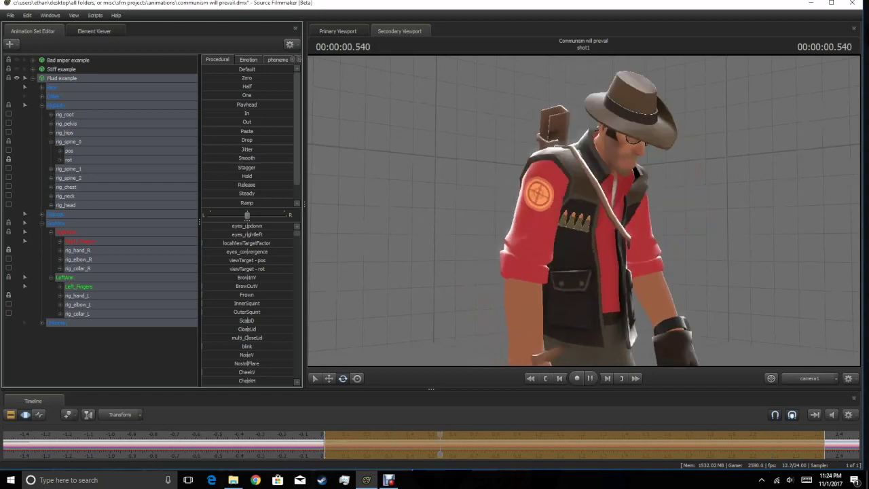
{"action": "key", "text": "space"}
Examine rig_hand_R's keyframes frame by frame from 1.958 s back to 1.416 s.
{"action": "left_click", "coordinate": [459, 288]}
{"action": "key", "text": "Right"}
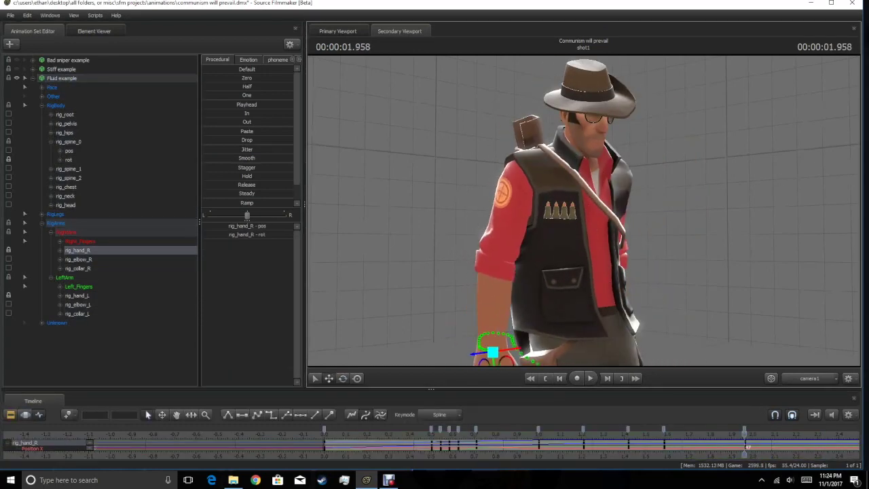
{"action": "key", "text": "Left"}
{"action": "key", "text": "Left"}
{"action": "key", "text": "Left"}
{"action": "key", "text": "Left"}
{"action": "key", "text": "Left"}
{"action": "key", "text": "Left"}
{"action": "key", "text": "Left"}
{"action": "key", "text": "Left"}
{"action": "key", "text": "Left"}
{"action": "key", "text": "Left"}
{"action": "key", "text": "Left"}
{"action": "key", "text": "Left"}
{"action": "key", "text": "Left"}
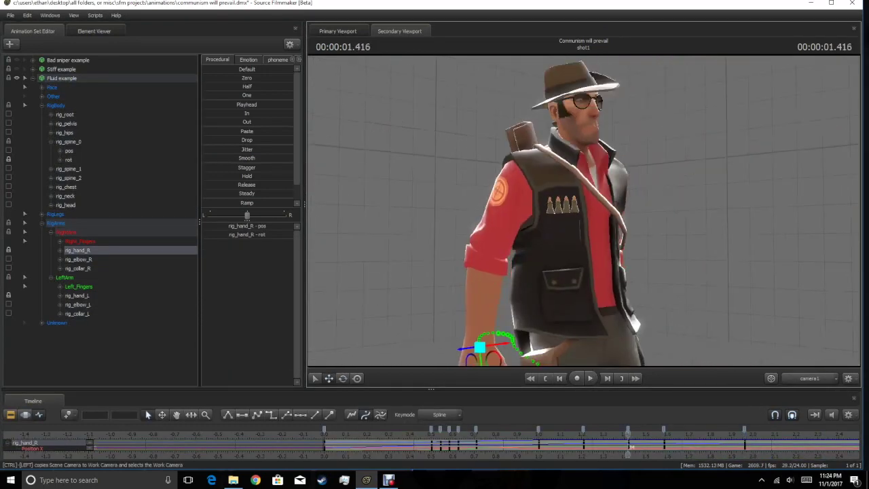
Add a rotation keyframe to rig_hand_L at 1.500 s to extend the left hand's follow-through.
{"action": "left_click", "coordinate": [77, 268]}
{"action": "key", "text": "space"}
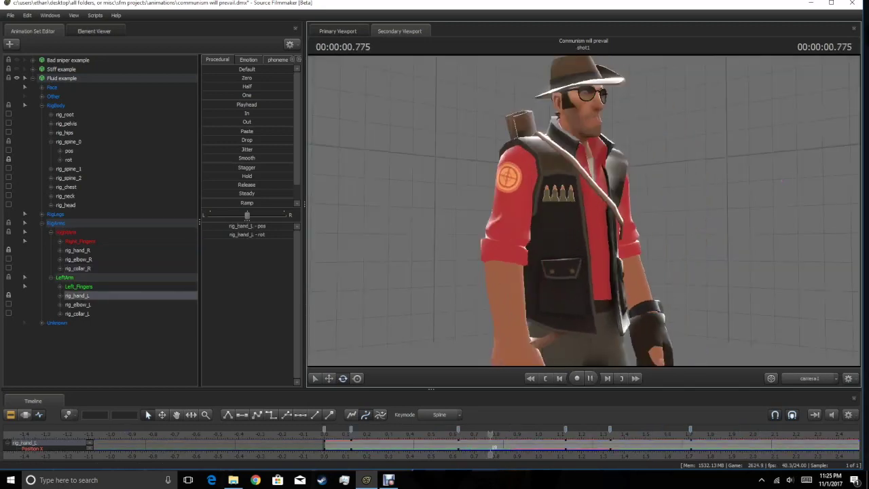
{"action": "left_click", "coordinate": [77, 295]}
{"action": "key", "text": "space"}
{"action": "key", "text": "Right"}
{"action": "key", "text": "Right"}
{"action": "key", "text": "Right"}
{"action": "key", "text": "Right"}
{"action": "key", "text": "Right"}
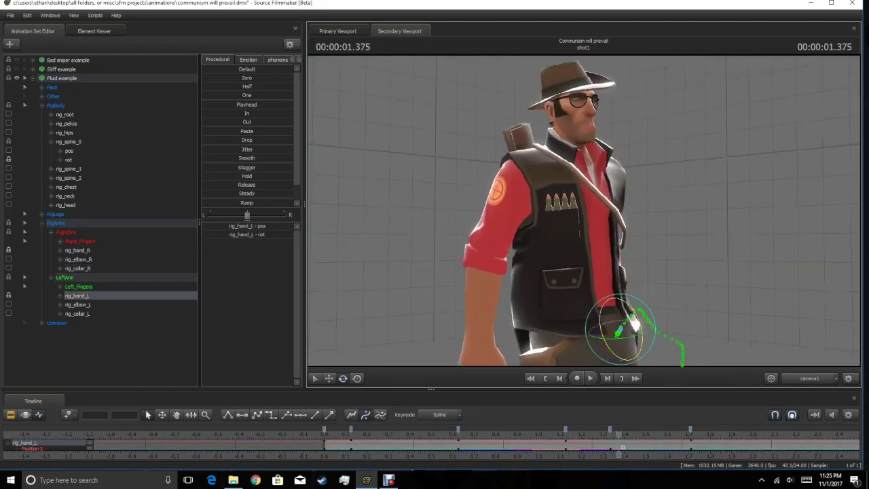
{"action": "key", "text": "space"}
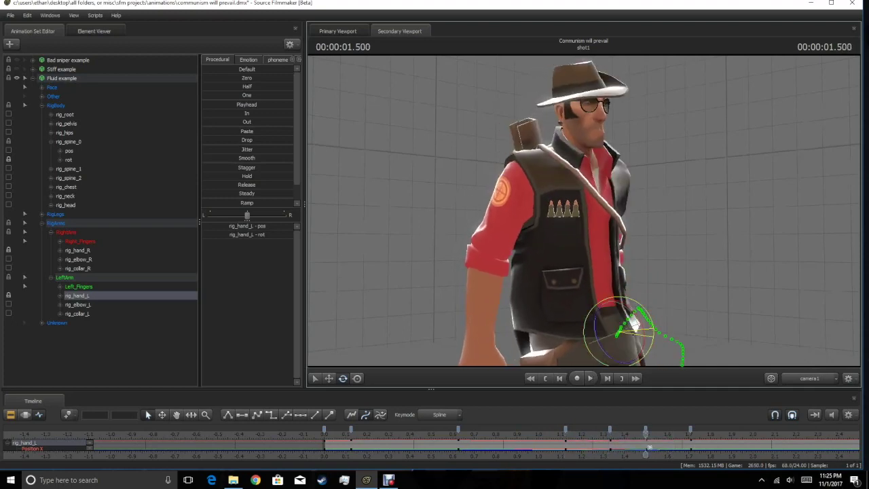
Select all Fluid example controls in the Motion Editor and return to the start of the shot with its groups collapsed.
{"action": "key", "text": "space"}
{"action": "key", "text": "ctrl+a"}
{"action": "key", "text": "F3"}
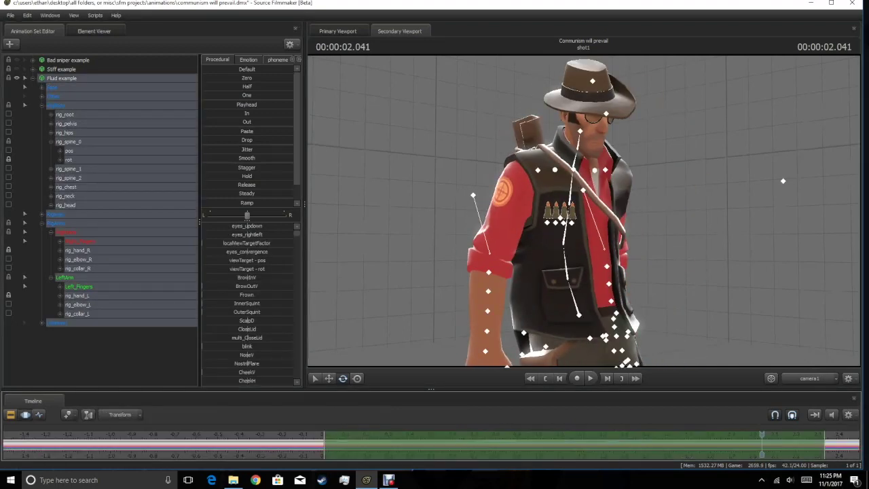
{"action": "key", "text": "Right"}
{"action": "key", "text": "Right"}
{"action": "key", "text": "Right"}
{"action": "key", "text": "Right"}
{"action": "key", "text": "Right"}
{"action": "key", "text": "Right"}
{"action": "key", "text": "Right"}
{"action": "key", "text": "Right"}
{"action": "key", "text": "Home"}
{"action": "key", "text": "Left"}
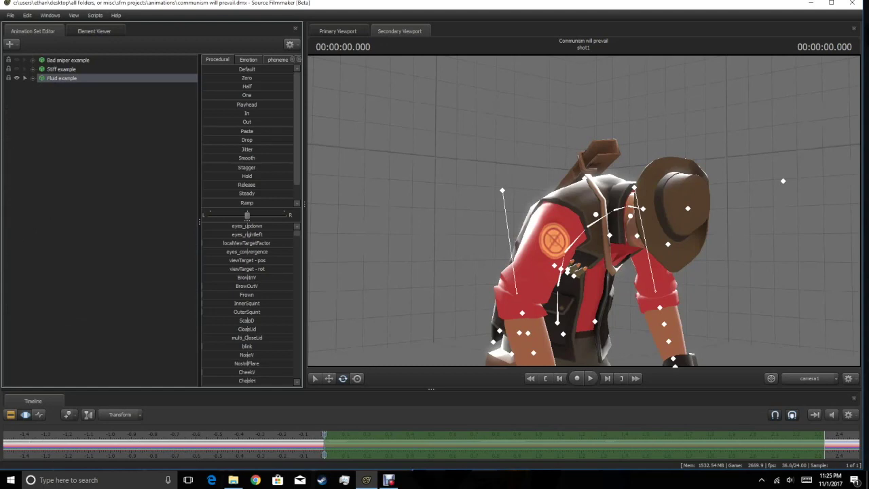
Play back the Fluid example, then show the Stiff example instead for comparison.
{"action": "key", "text": "space"}
{"action": "key", "text": "space"}
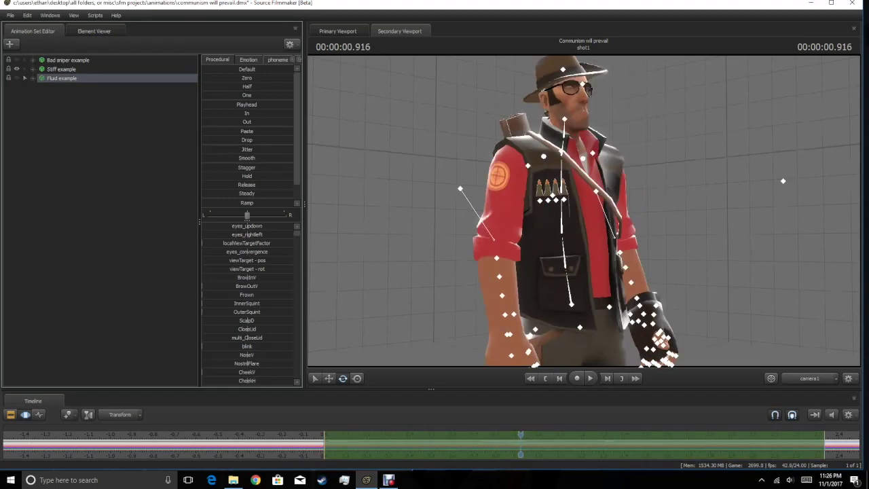
{"action": "left_click", "coordinate": [61, 70]}
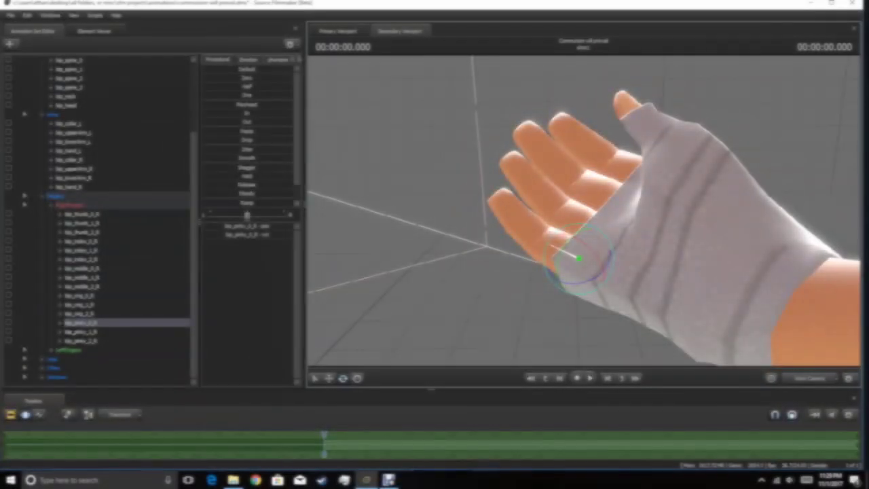
Select the right pinky bones bip_pinky_0_R to bip_pinky_2_R, set the rotation mode to Local and curl the pinky inward.
{"action": "left_click", "coordinate": [80, 340], "text": "shift"}
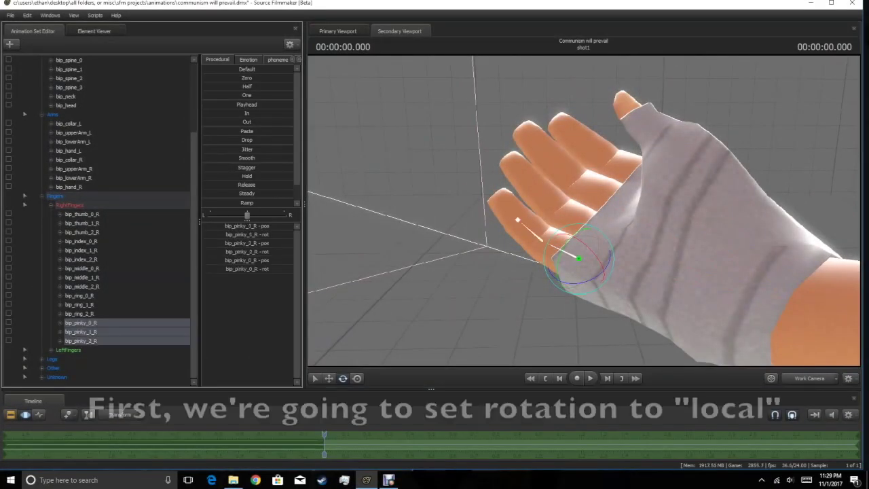
{"action": "right_click", "coordinate": [584, 237]}
{"action": "mouse_move", "coordinate": [614, 264]}
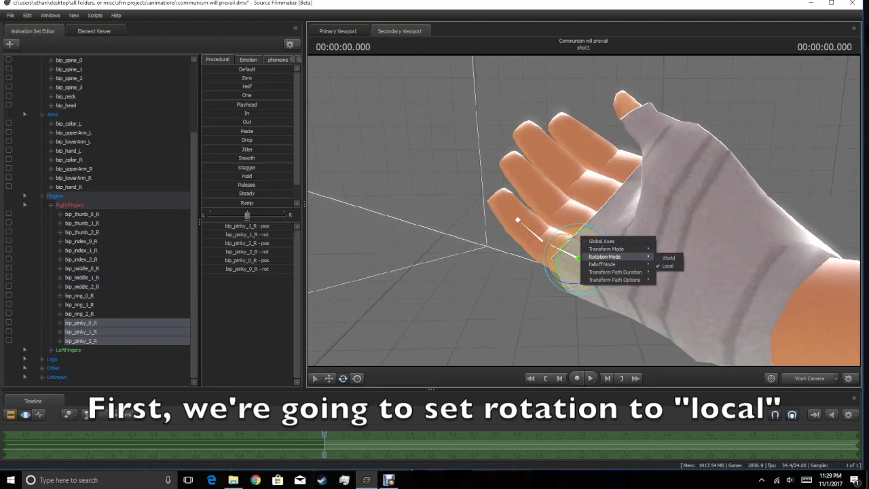
{"action": "left_click", "coordinate": [667, 265]}
{"action": "mouse_move", "coordinate": [583, 224]}
{"action": "left_mouse_down"}
{"action": "mouse_move", "coordinate": [543, 224]}
{"action": "mouse_move", "coordinate": [597, 217]}
{"action": "mouse_move", "coordinate": [583, 211]}
{"action": "left_mouse_up"}
{"action": "left_click_drag", "start_coordinate": [533, 198], "coordinate": [551, 182]}
Curl the right ring finger bones slightly less than the pinky, and select the index finger bones for the same relaxed pose.
{"action": "left_click", "coordinate": [80, 313]}
{"action": "left_click", "coordinate": [79, 295], "text": "shift"}
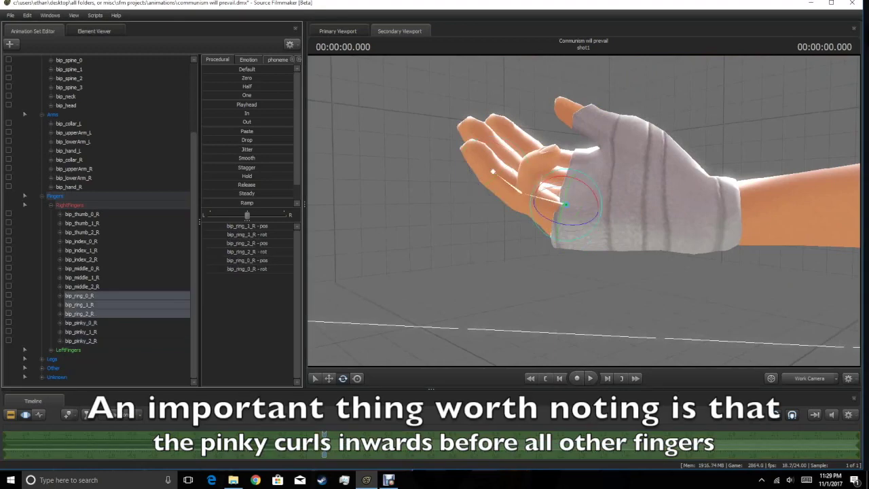
{"action": "left_click_drag", "start_coordinate": [536, 194], "coordinate": [553, 182]}
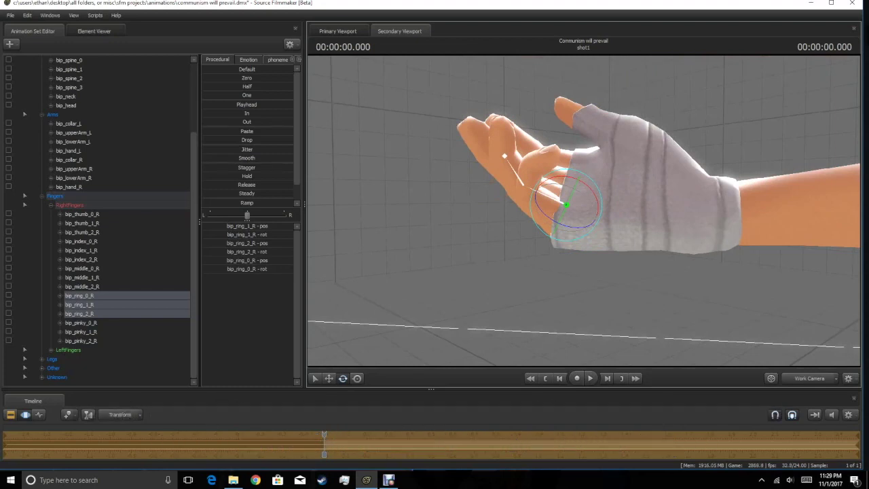
{"action": "left_click", "coordinate": [81, 259]}
{"action": "left_click", "coordinate": [81, 241], "text": "shift"}
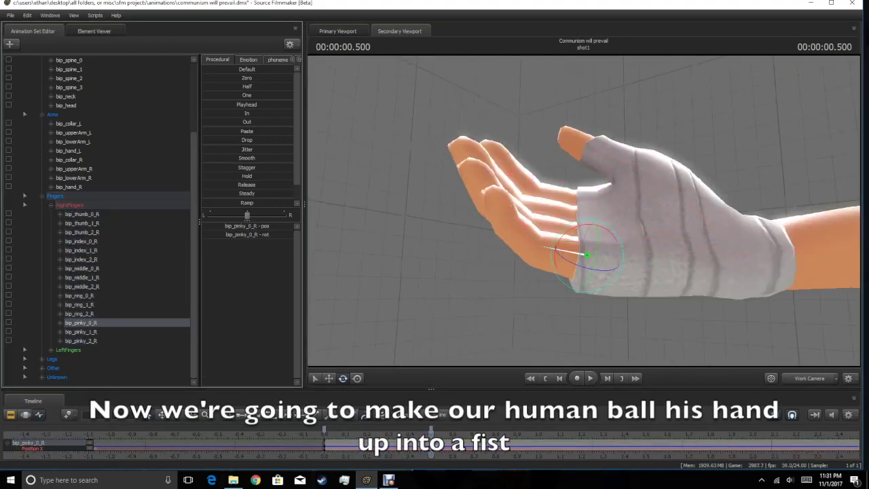
Curl the right pinky, ring, middle and index finger bones fully into a fist at 0.500 s.
{"action": "left_click", "coordinate": [80, 340], "text": "shift"}
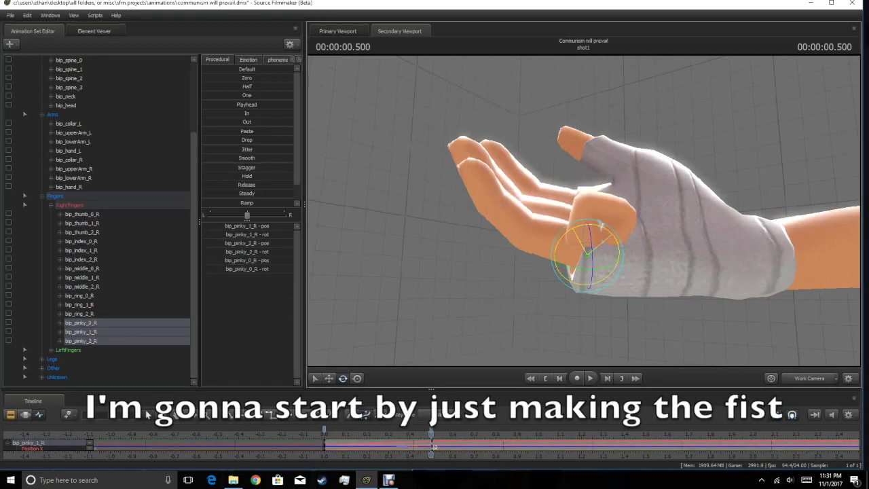
{"action": "left_click", "coordinate": [79, 313]}
{"action": "left_click", "coordinate": [80, 295], "text": "shift"}
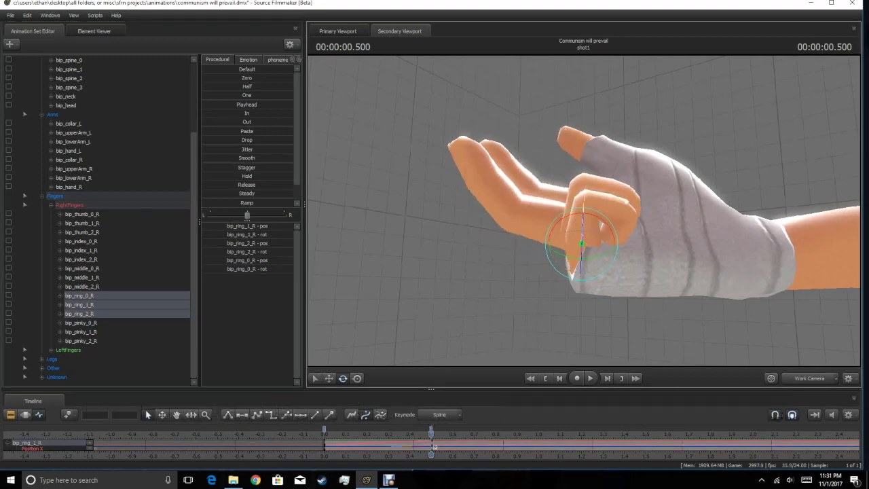
{"action": "left_click", "coordinate": [82, 286]}
{"action": "left_click", "coordinate": [81, 268], "text": "shift"}
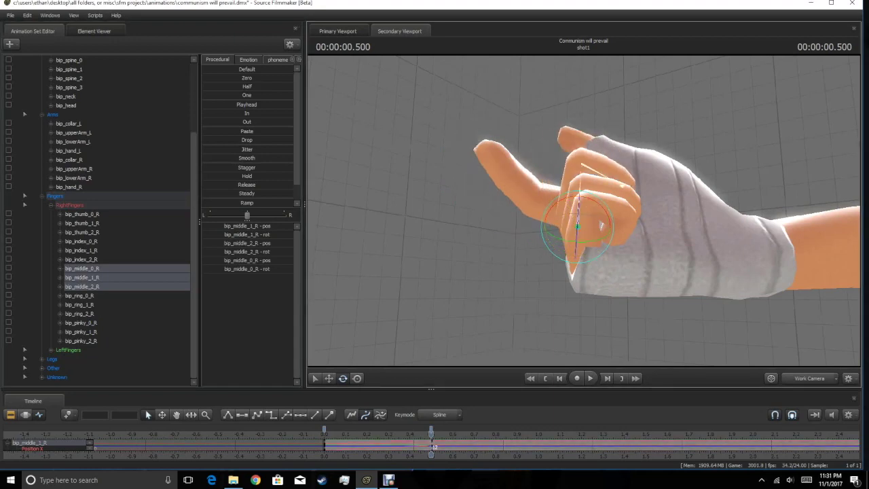
{"action": "left_click", "coordinate": [81, 259]}
{"action": "left_click", "coordinate": [81, 241], "text": "shift"}
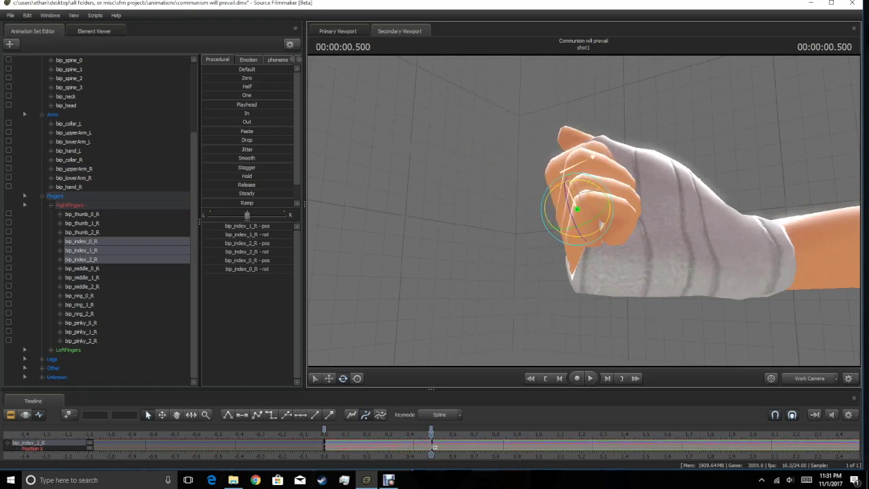
{"action": "left_click_drag", "start_coordinate": [583, 204], "coordinate": [658, 209]}
Fold the right thumb over the curled fingers at 0.500 s by rotating bip_thumb_0_R, bip_thumb_1_R and bip_thumb_2_R.
{"action": "left_click", "coordinate": [81, 214]}
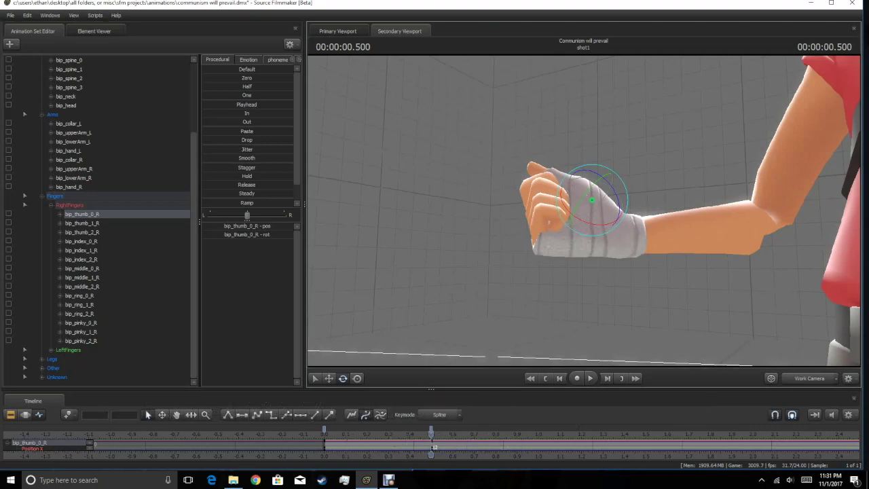
{"action": "scroll", "coordinate": [584, 203], "scroll_direction": "up", "scroll_amount": 3}
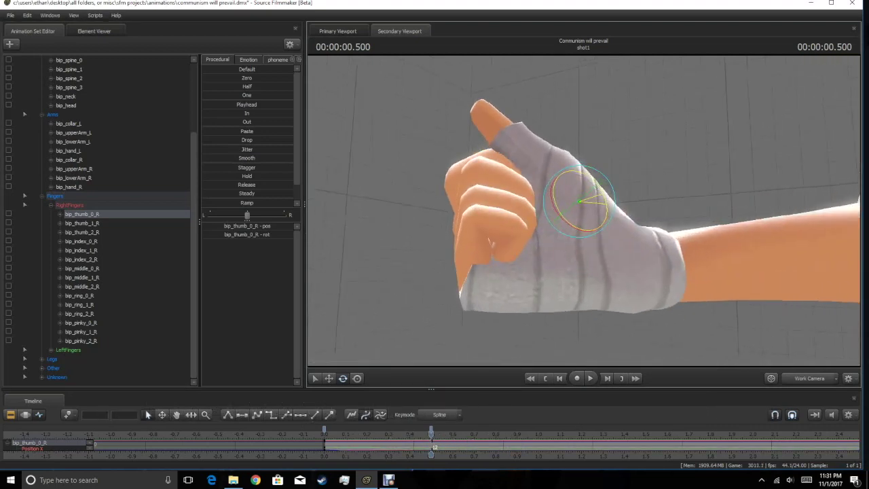
{"action": "left_click", "coordinate": [81, 232], "text": "shift"}
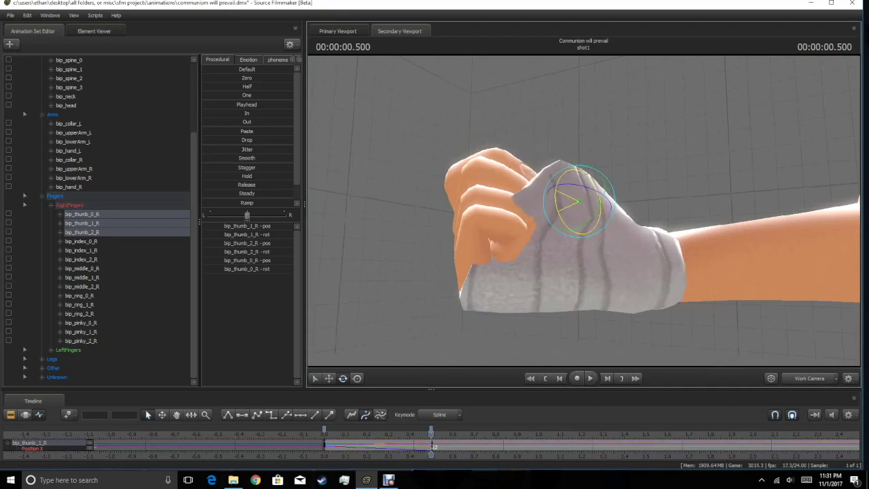
{"action": "left_click", "coordinate": [81, 214]}
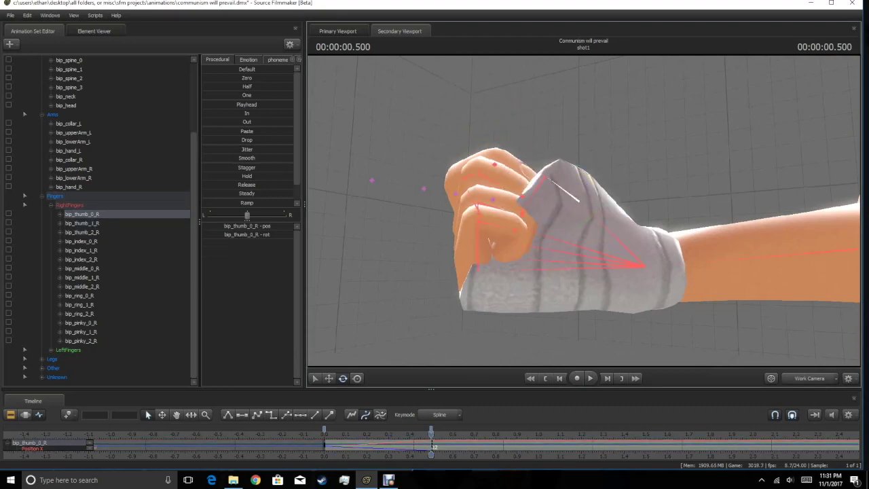
{"action": "left_click", "coordinate": [81, 223]}
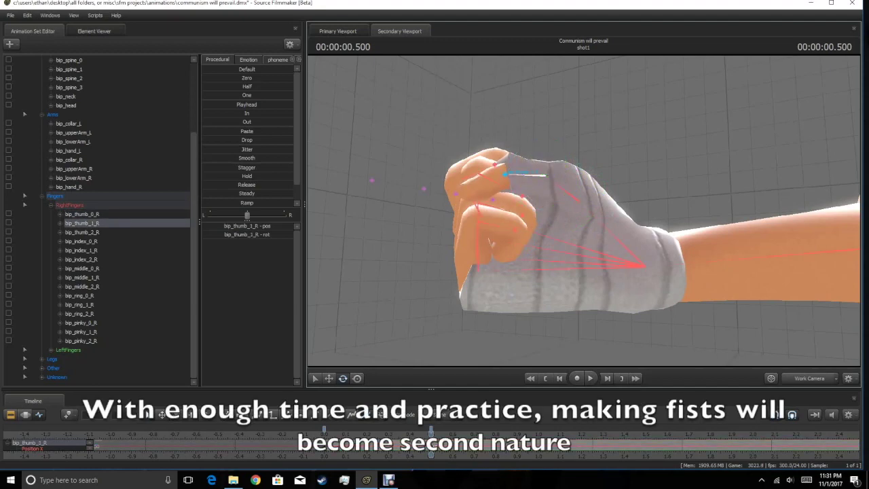
{"action": "left_click", "coordinate": [81, 231]}
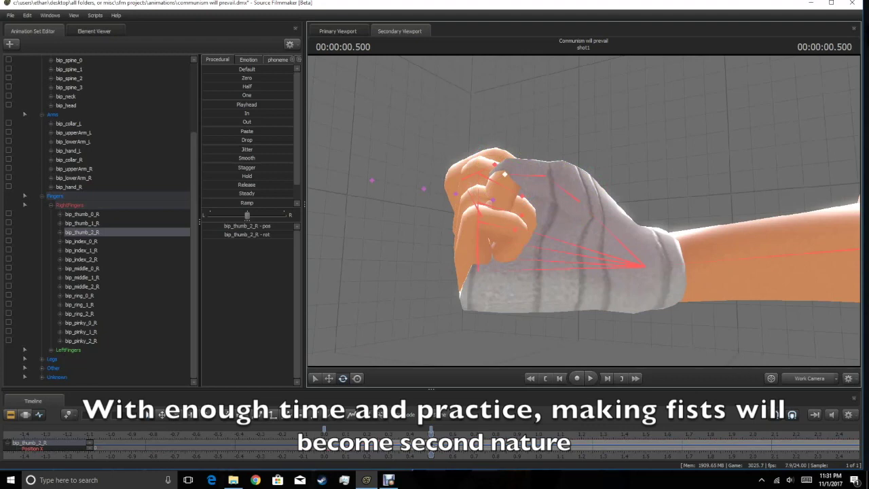
Refine the thumb's rotation bone by bone at 0.500 s so that it rests against the fist.
{"action": "left_click", "coordinate": [82, 214]}
{"action": "left_click_drag", "start_coordinate": [584, 203], "coordinate": [719, 171]}
{"action": "left_click_drag", "start_coordinate": [634, 160], "coordinate": [617, 204]}
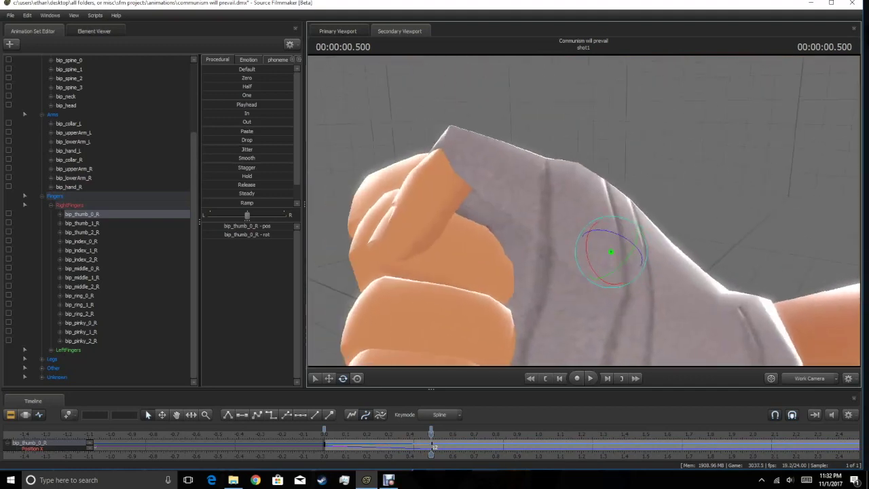
{"action": "scroll", "coordinate": [583, 210], "scroll_direction": "down", "scroll_amount": 5}
{"action": "left_click", "coordinate": [82, 223]}
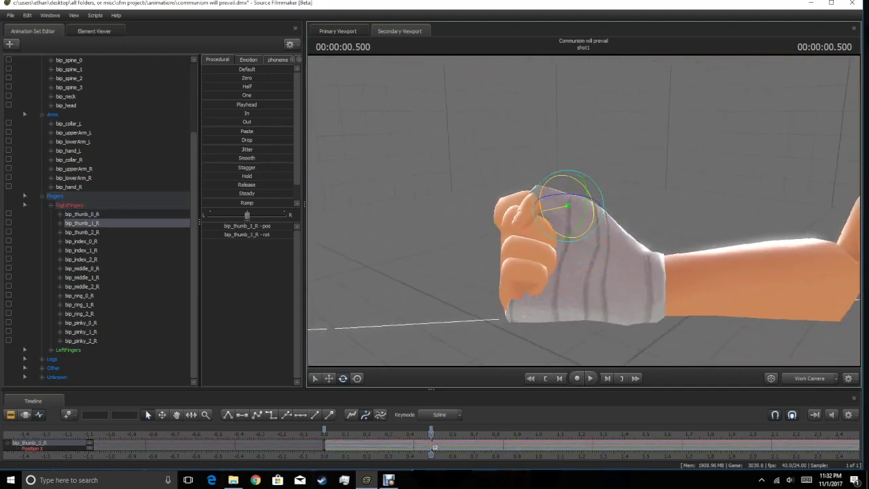
{"action": "left_click", "coordinate": [81, 232]}
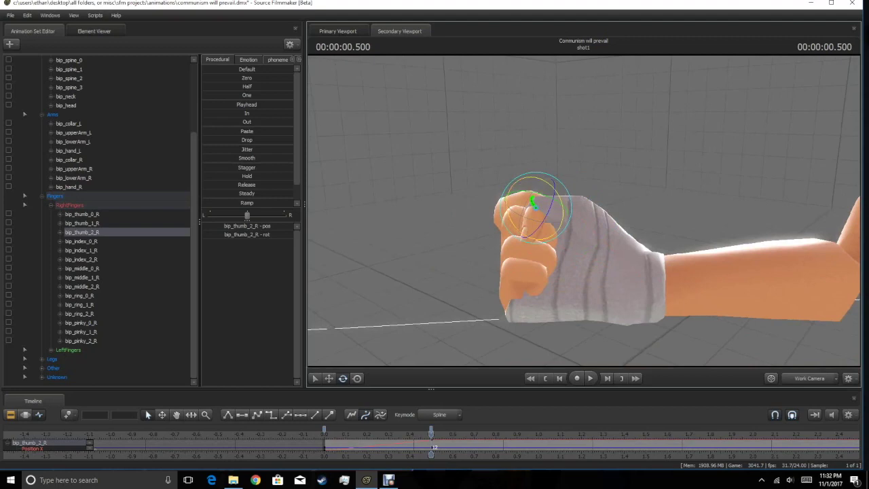
{"action": "left_click_drag", "start_coordinate": [584, 210], "coordinate": [502, 193]}
Select the right index finger bones, inspect the fist from other angles and play back the curl from 0.000 s.
{"action": "left_click_drag", "start_coordinate": [82, 241], "coordinate": [81, 259]}
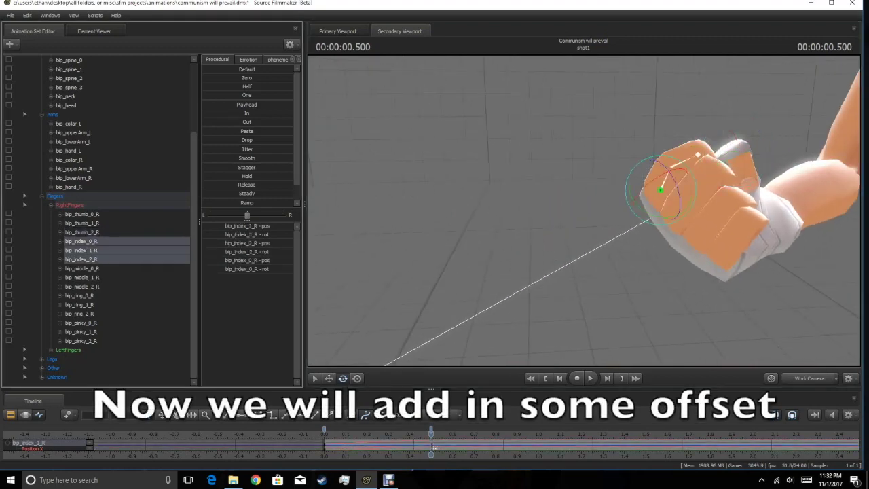
{"action": "left_click_drag", "start_coordinate": [583, 210], "coordinate": [302, 245]}
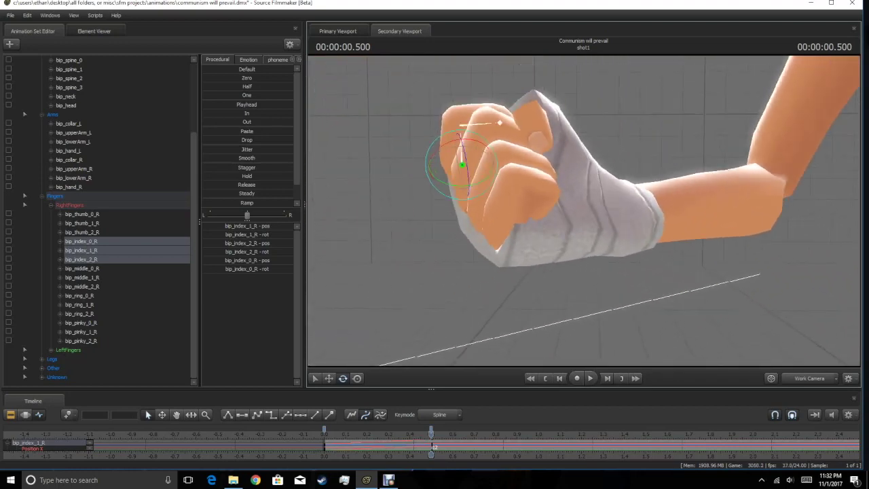
{"action": "key", "text": "Home"}
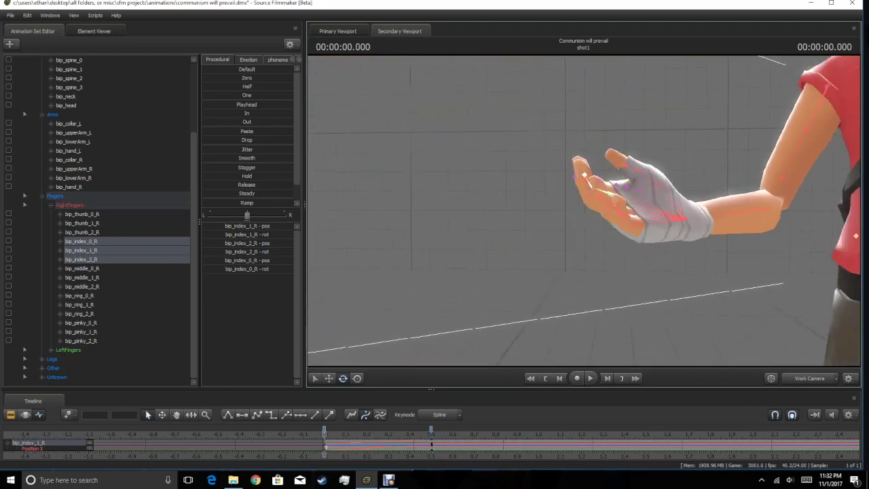
{"action": "key", "text": "space"}
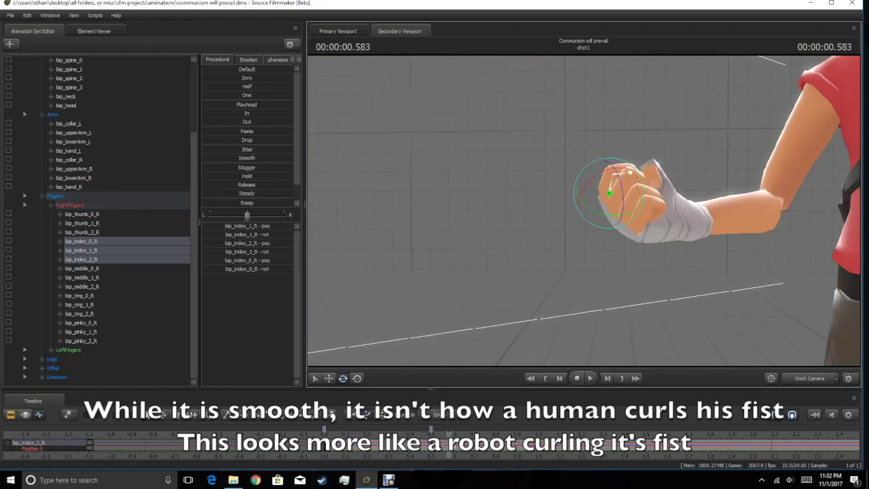
Select scout2's bones bip_pinky_0_R through bip_pinky_2_R and return the playhead to 0.000 s.
{"action": "left_click", "coordinate": [50, 204]}
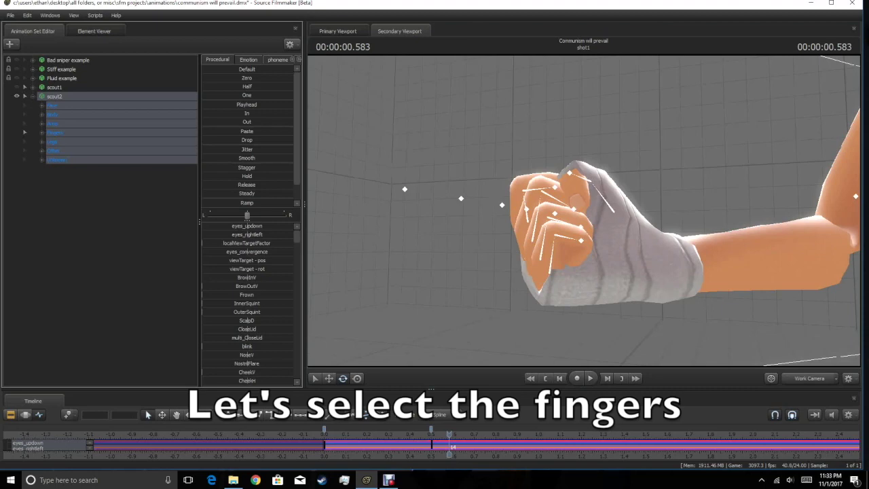
{"action": "left_click", "coordinate": [43, 123]}
{"action": "left_click", "coordinate": [549, 273]}
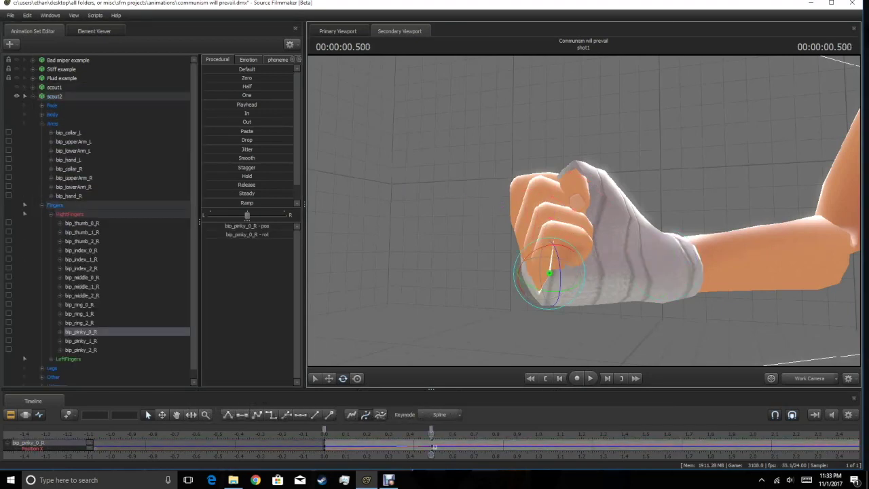
{"action": "left_click", "coordinate": [81, 350], "text": "shift"}
{"action": "key", "text": "Home"}
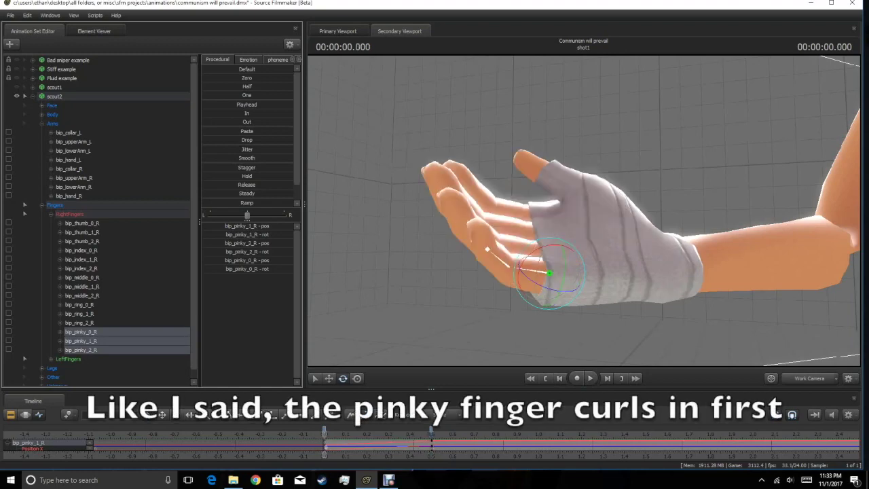
Select the three right ring finger bones and shift all their keyframes two frames forward, to 0.083 s and 0.583 s.
{"action": "left_click", "coordinate": [79, 323]}
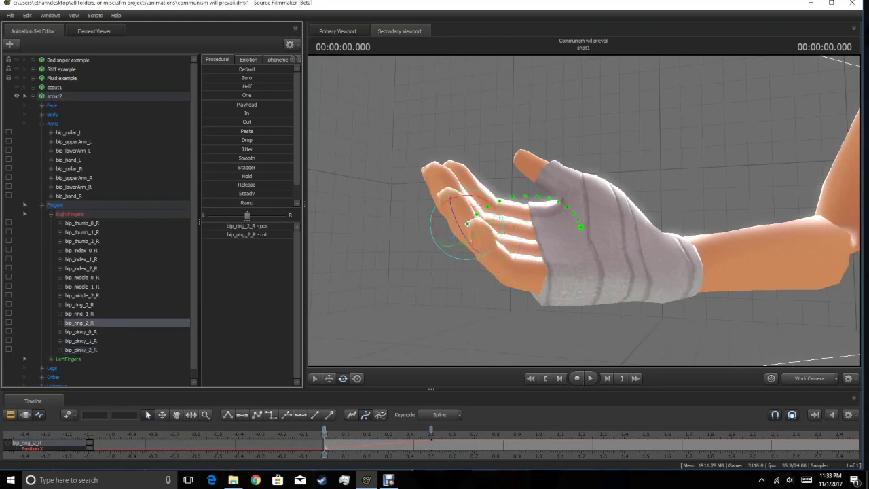
{"action": "left_click", "coordinate": [80, 305], "text": "shift"}
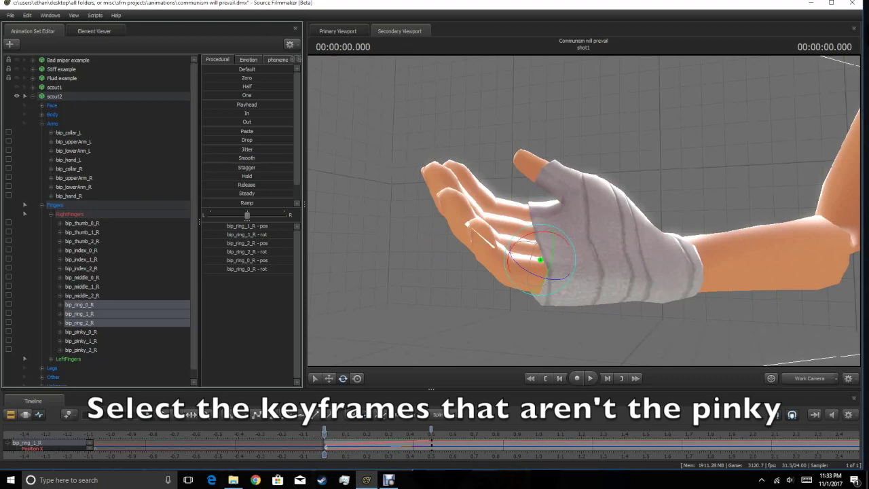
{"action": "left_click_drag", "start_coordinate": [360, 450], "coordinate": [432, 439]}
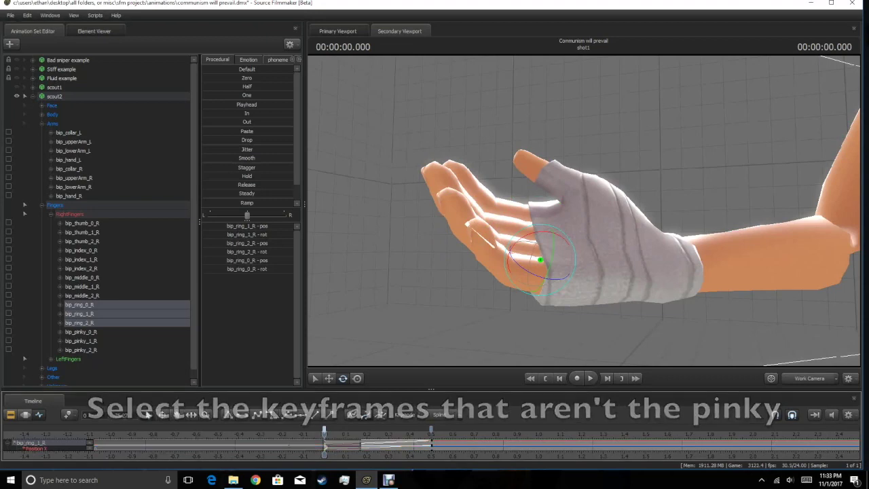
{"action": "key", "text": "ctrl+a"}
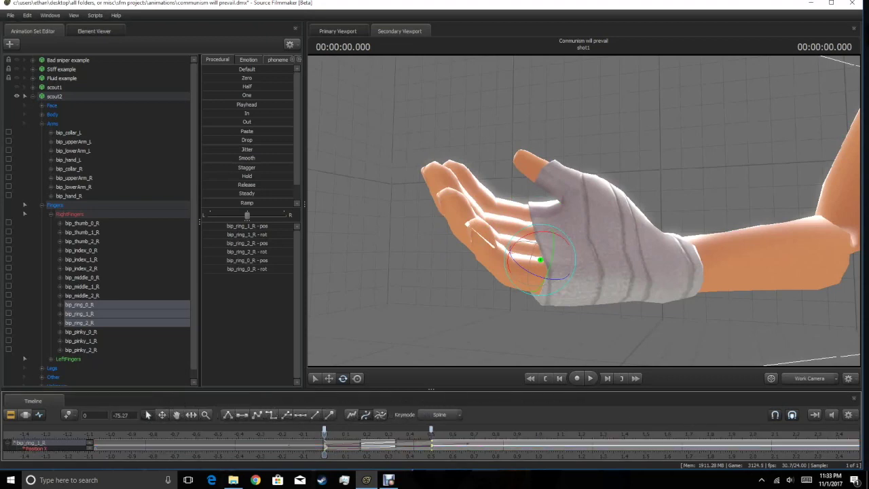
{"action": "key", "text": "Right"}
{"action": "key", "text": "Right"}
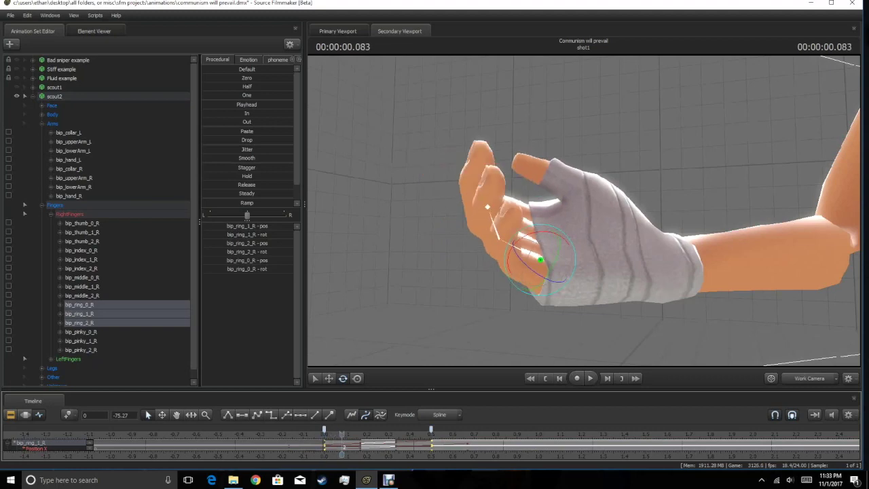
{"action": "left_click_drag", "start_coordinate": [344, 447], "coordinate": [362, 447]}
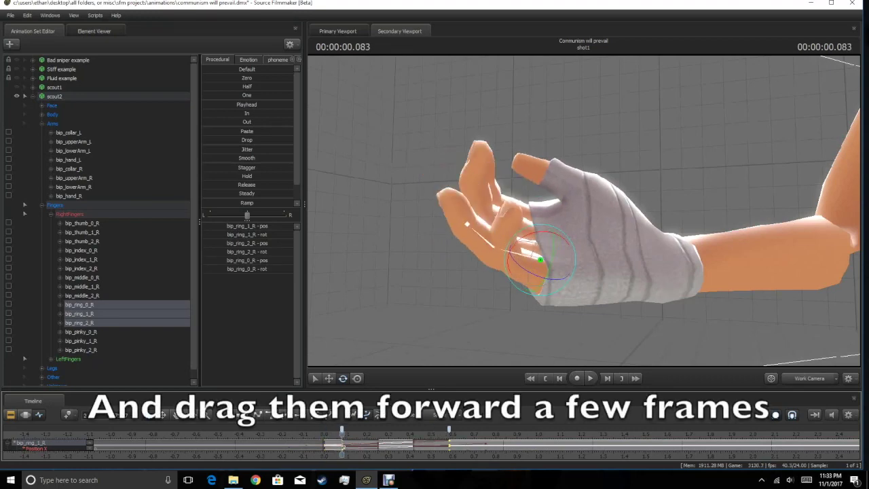
Select the right middle and index finger bones together and shift their keyframes forward to 0.166 s and 0.666 s.
{"action": "left_click", "coordinate": [82, 296]}
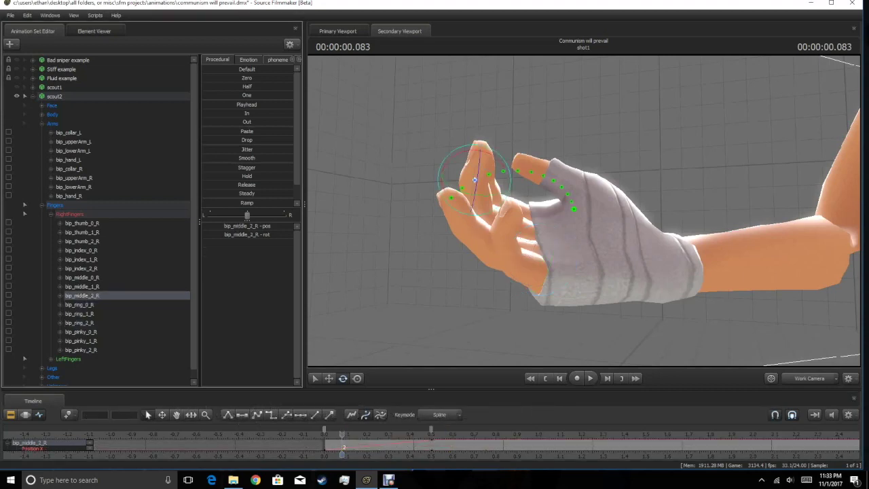
{"action": "left_click", "coordinate": [81, 249], "text": "shift"}
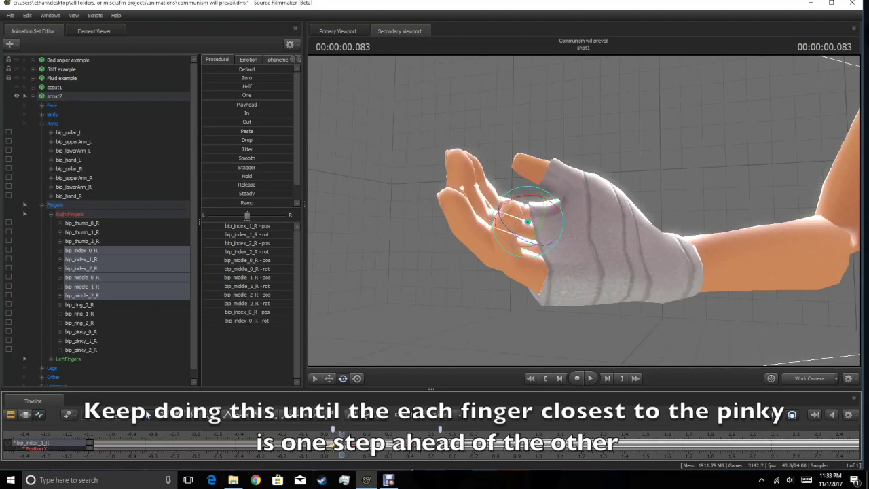
{"action": "key", "text": "Right"}
{"action": "key", "text": "Right"}
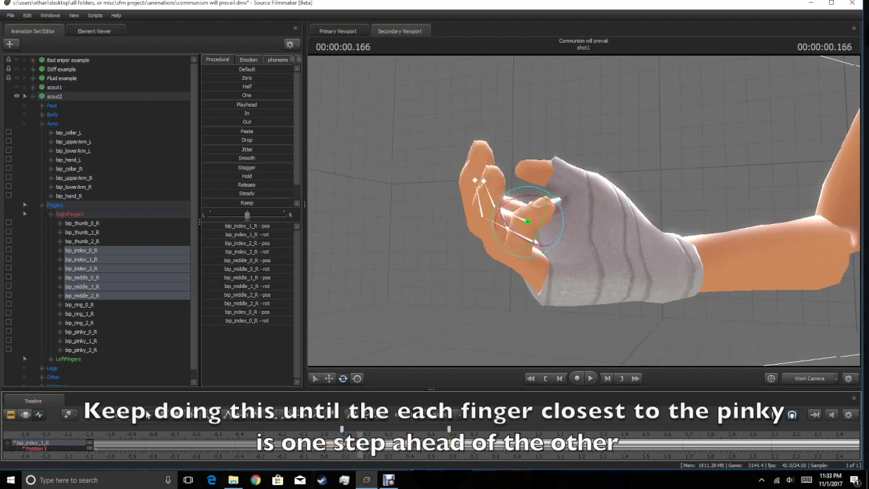
{"action": "key", "text": "Right"}
{"action": "key", "text": "Right"}
{"action": "key", "text": "Right"}
{"action": "key", "text": "Right"}
{"action": "key", "text": "Right"}
{"action": "key", "text": "Right"}
{"action": "key", "text": "Right"}
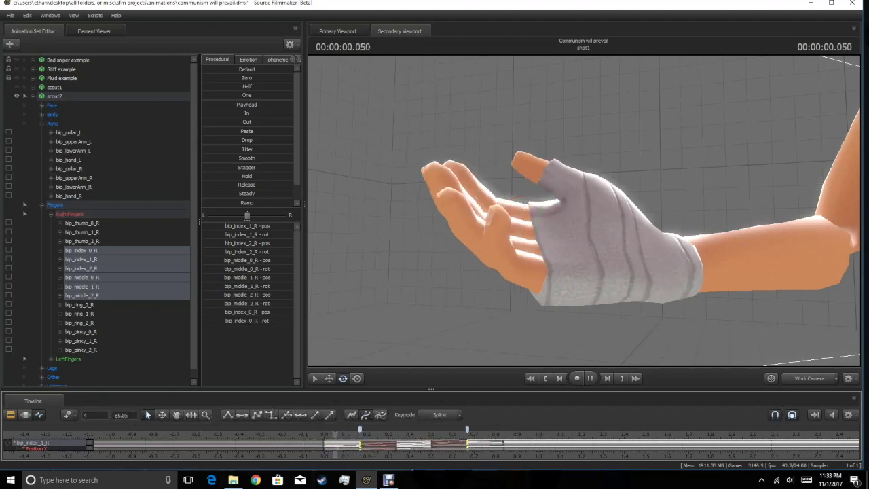
Shift only the right index finger bones' keyframes two more frames, to 0.250 s and 0.750 s, and play back the staggered curl.
{"action": "key", "text": "Left"}
{"action": "key", "text": "Left"}
{"action": "key", "text": "Left"}
{"action": "key", "text": "Left"}
{"action": "key", "text": "Left"}
{"action": "key", "text": "Left"}
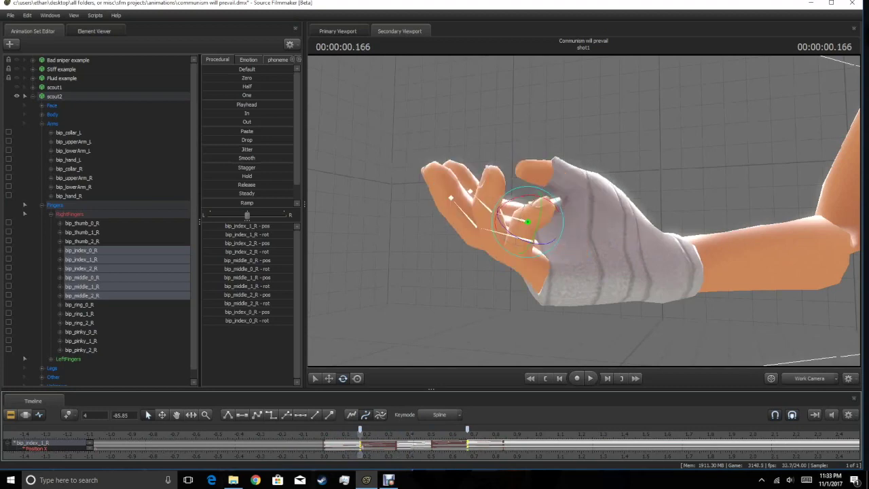
{"action": "key", "text": "ctrl+z"}
{"action": "key", "text": "ctrl+y"}
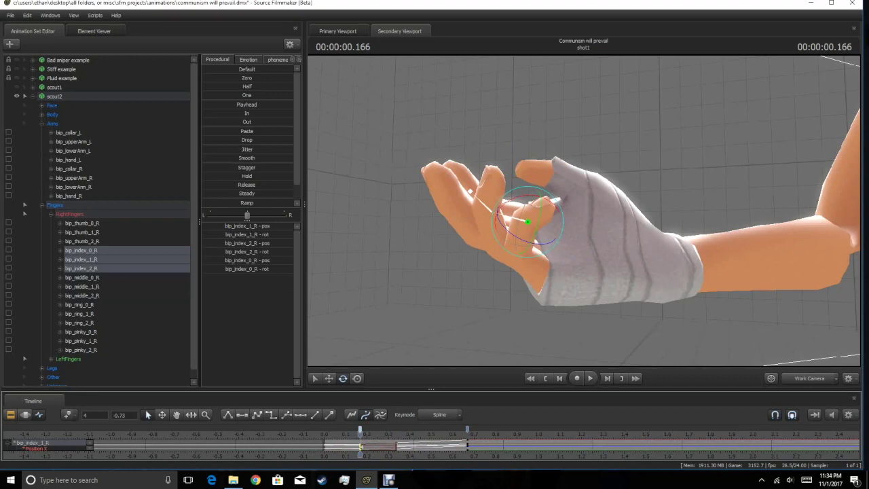
{"action": "key", "text": "Right"}
{"action": "key", "text": "Right"}
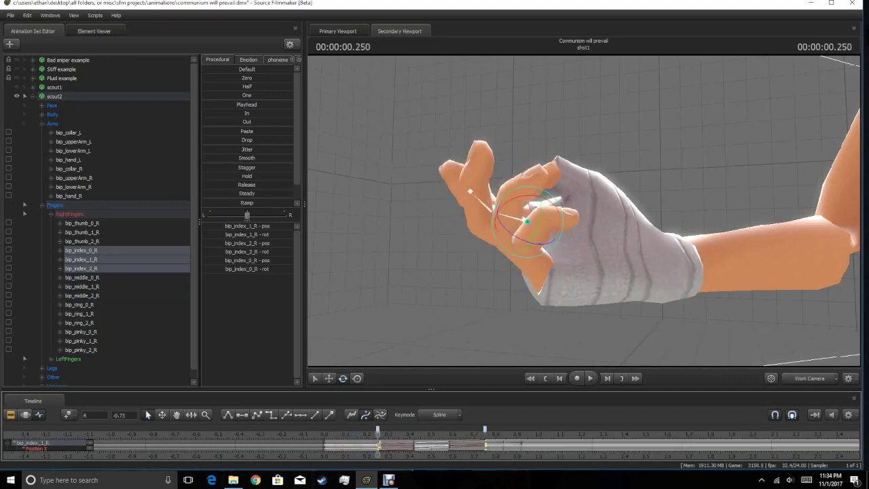
{"action": "key", "text": "space"}
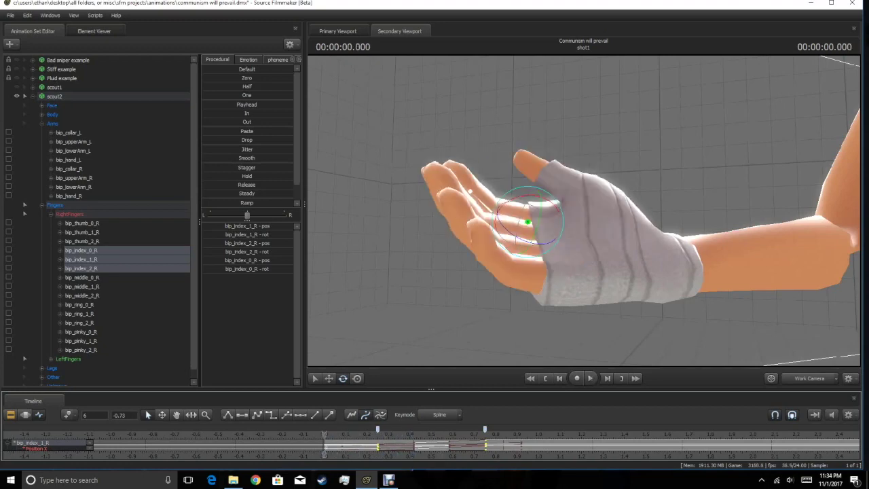
Select the three right thumb bones and move their keyframes forward to 0.416 s and 0.916 s.
{"action": "left_click", "coordinate": [82, 223]}
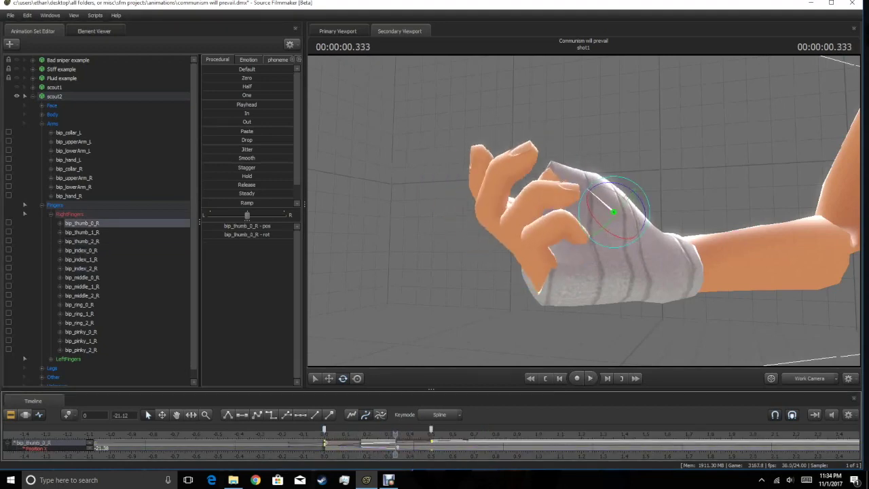
{"action": "left_click", "coordinate": [81, 241], "text": "shift"}
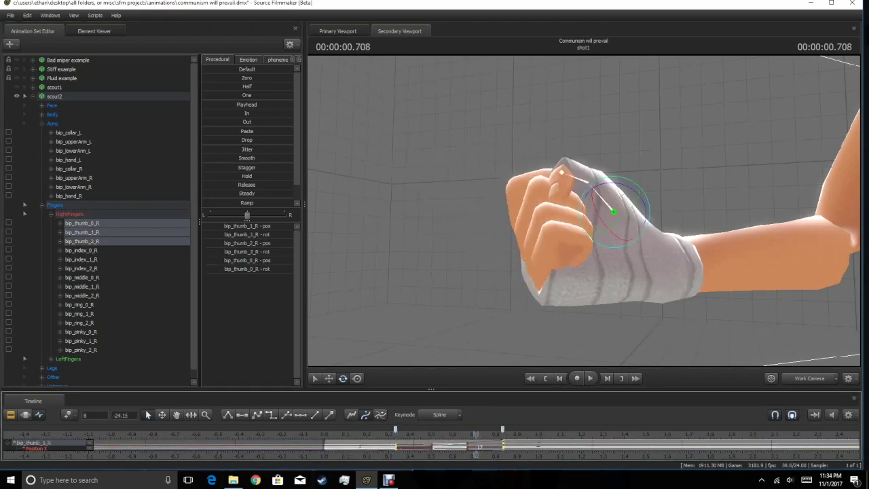
{"action": "left_click_drag", "start_coordinate": [583, 211], "coordinate": [611, 210]}
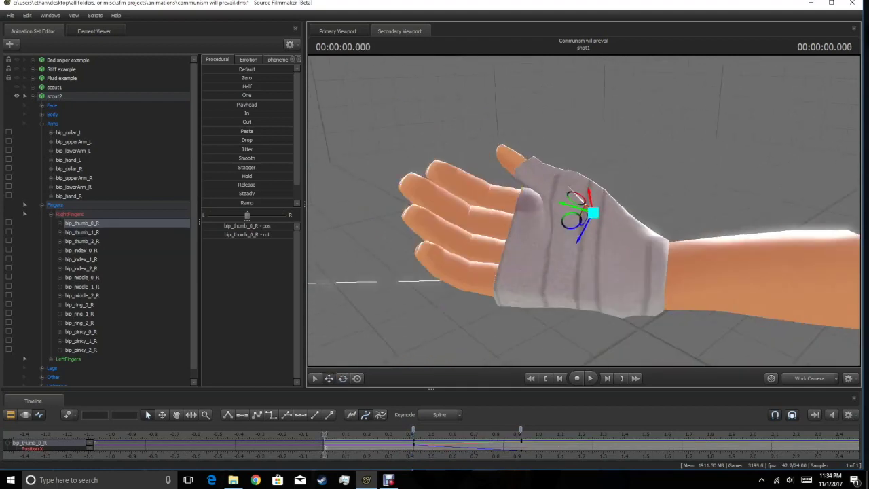
Add an in-between thumb pose at 0.416 s by rotating bip_thumb_0_R outward, then check bip_thumb_2_R at 0.833 s.
{"action": "left_click", "coordinate": [81, 241], "text": "shift"}
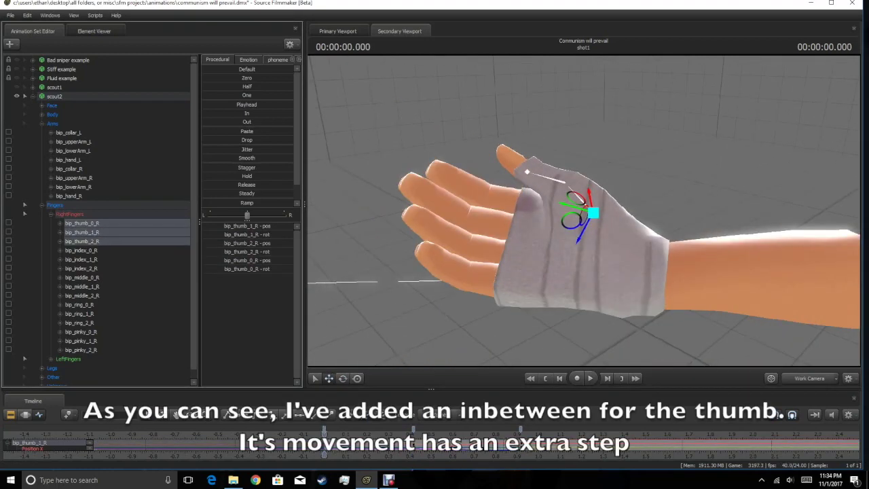
{"action": "key", "text": "space"}
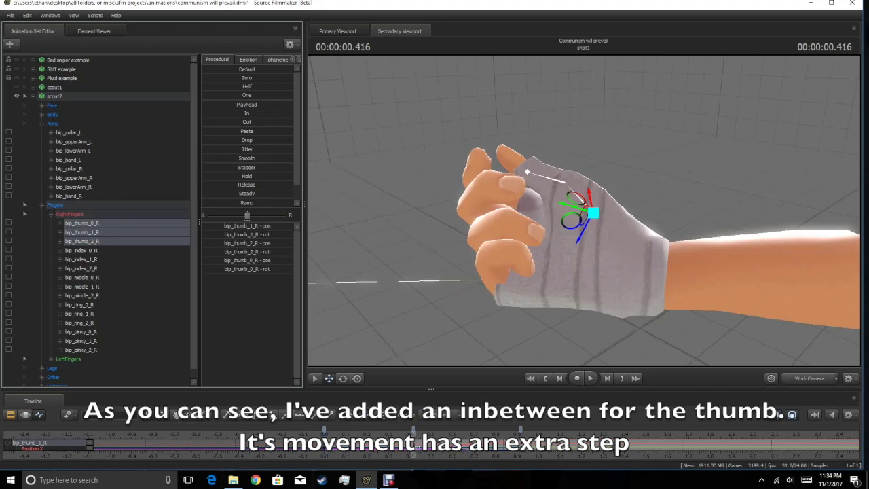
{"action": "left_click", "coordinate": [81, 222]}
{"action": "key", "text": "e"}
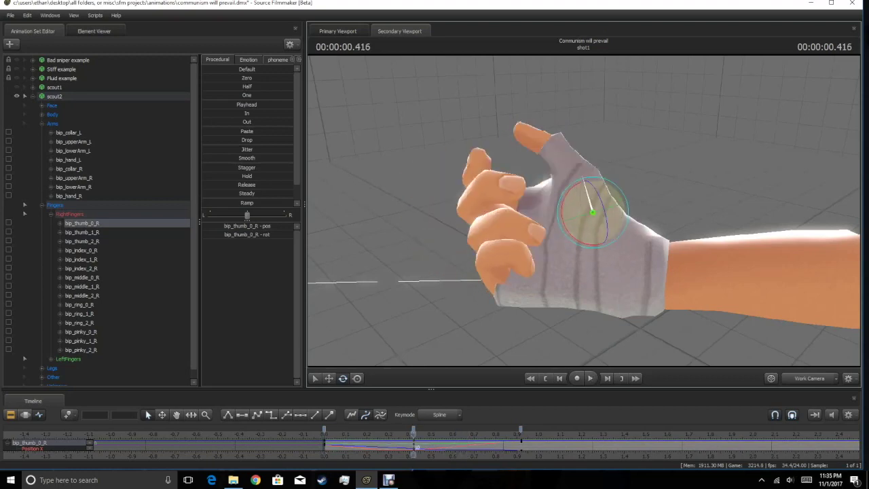
{"action": "left_click", "coordinate": [81, 241]}
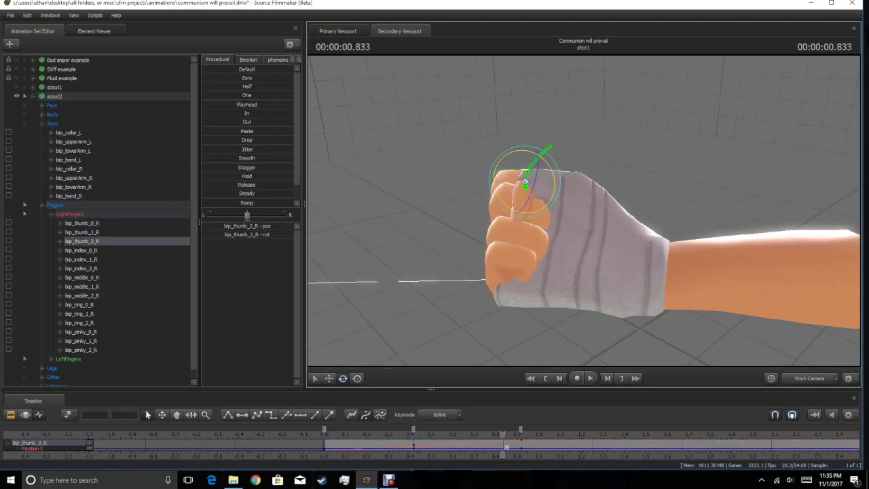
Squeeze the right pinky further into the fist at 0.666 s by rotating its base bone inward, and play back the motion.
{"action": "left_click_drag", "start_coordinate": [81, 331], "coordinate": [81, 349]}
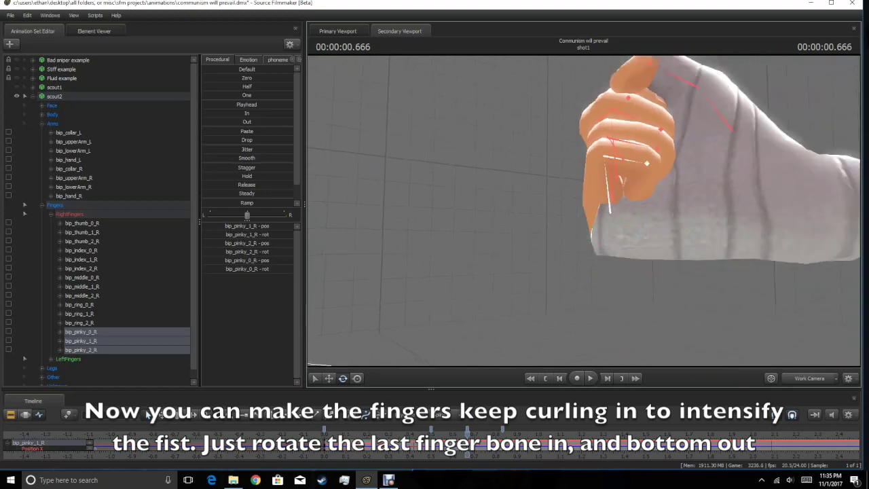
{"action": "left_click", "coordinate": [81, 350]}
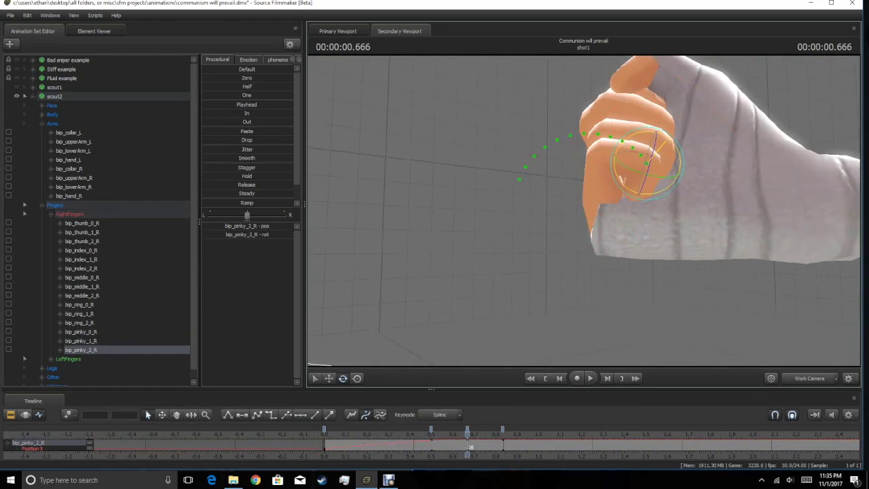
{"action": "left_click", "coordinate": [81, 331]}
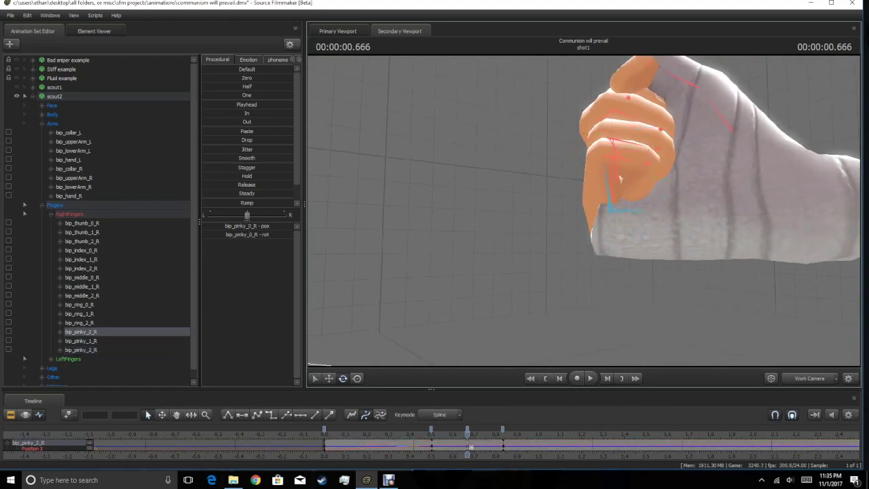
{"action": "left_click_drag", "start_coordinate": [619, 178], "coordinate": [626, 181]}
{"action": "key", "text": "space"}
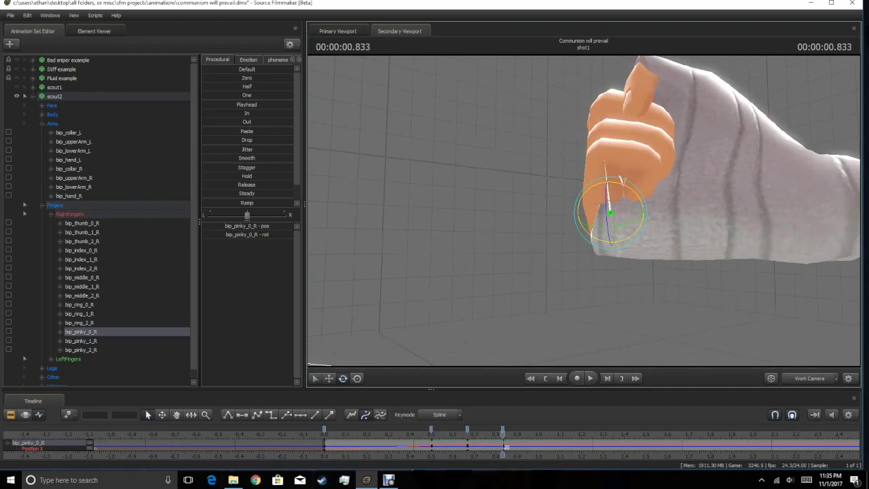
Delay the pinky's last two keyframes by one frame, to 0.708 s and 0.875 s, and check the resulting pose.
{"action": "key", "text": "Up"}
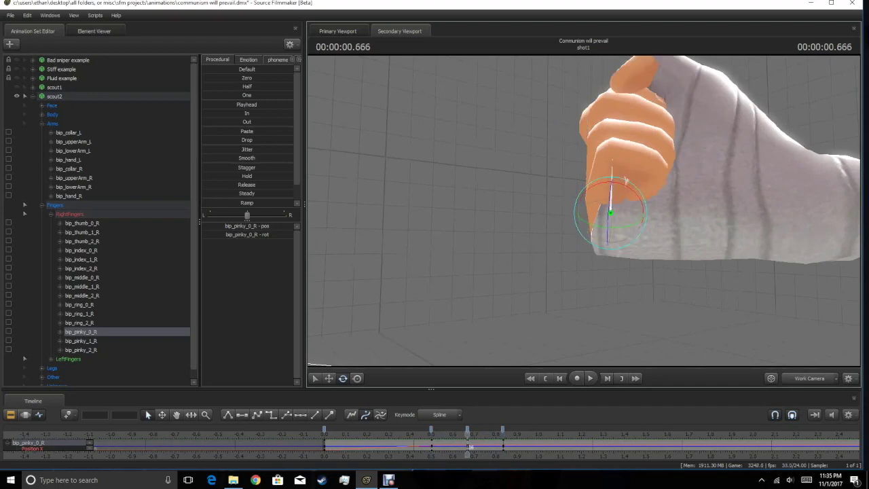
{"action": "left_click", "coordinate": [503, 445]}
{"action": "left_click", "coordinate": [469, 445]}
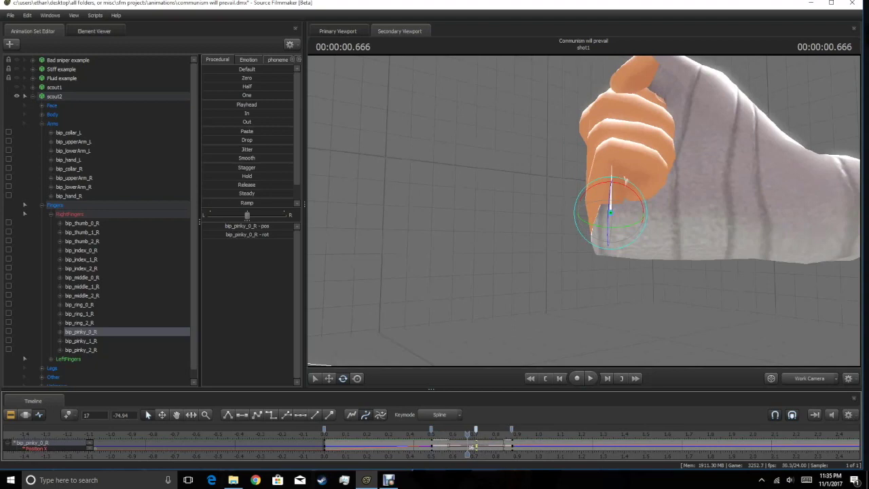
{"action": "left_click_drag", "start_coordinate": [471, 447], "coordinate": [514, 446]}
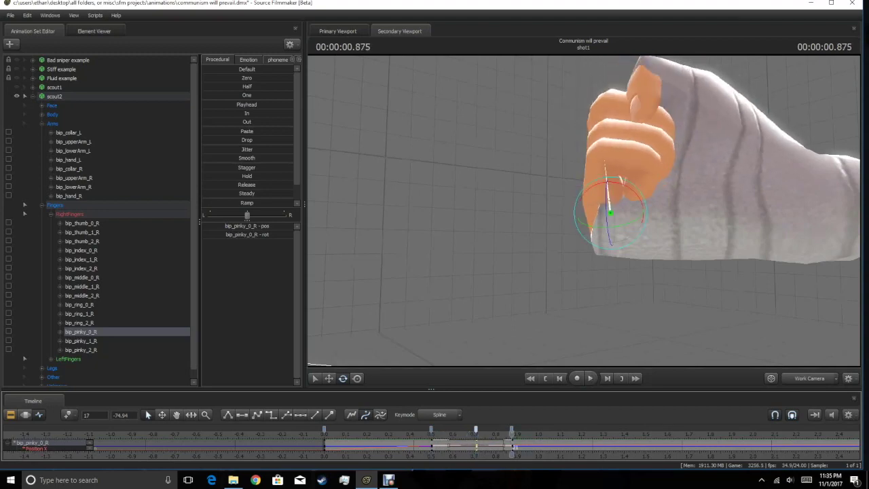
Keyframe a tighter final squeeze of the right ring finger at 0.833 s using its three bones, adjusting bip_ring_0_R.
{"action": "left_click", "coordinate": [80, 322]}
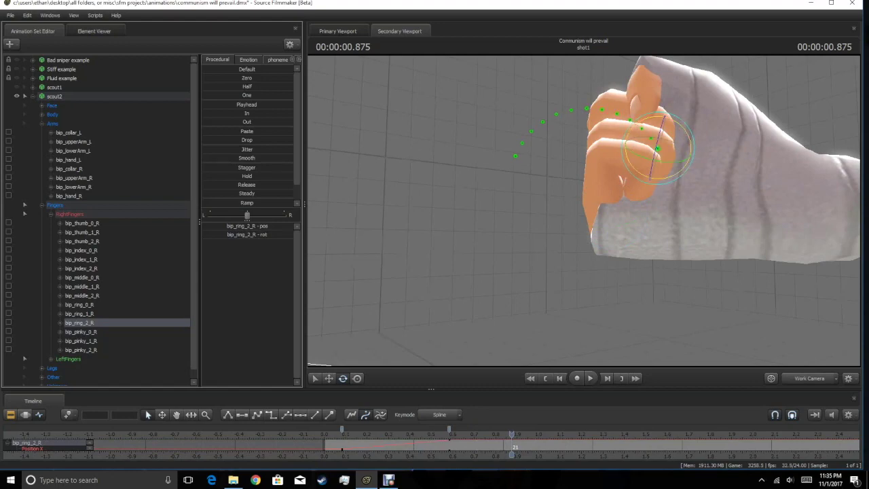
{"action": "key", "text": "space"}
{"action": "left_click", "coordinate": [79, 314], "text": "ctrl"}
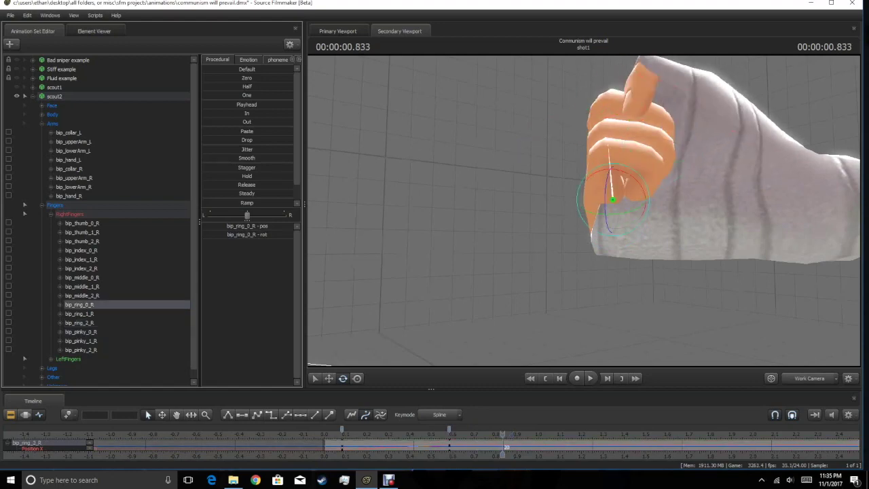
{"action": "left_click", "coordinate": [80, 304], "text": "ctrl"}
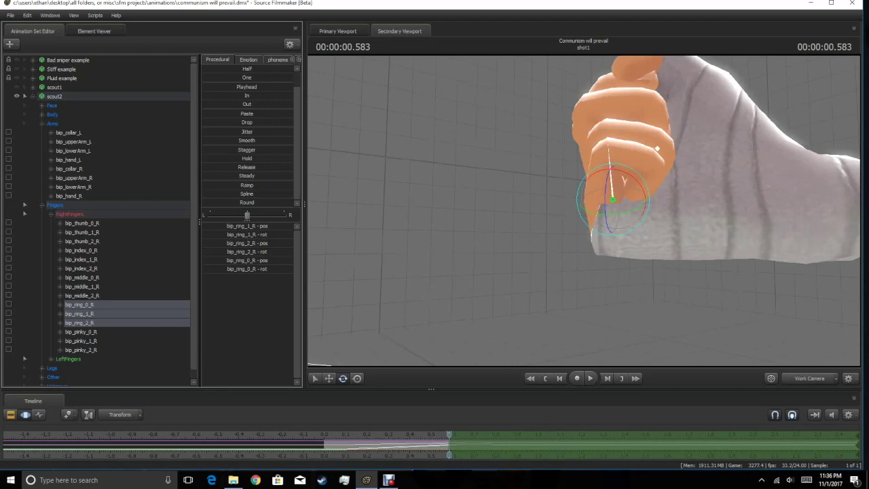
{"action": "left_click", "coordinate": [79, 304]}
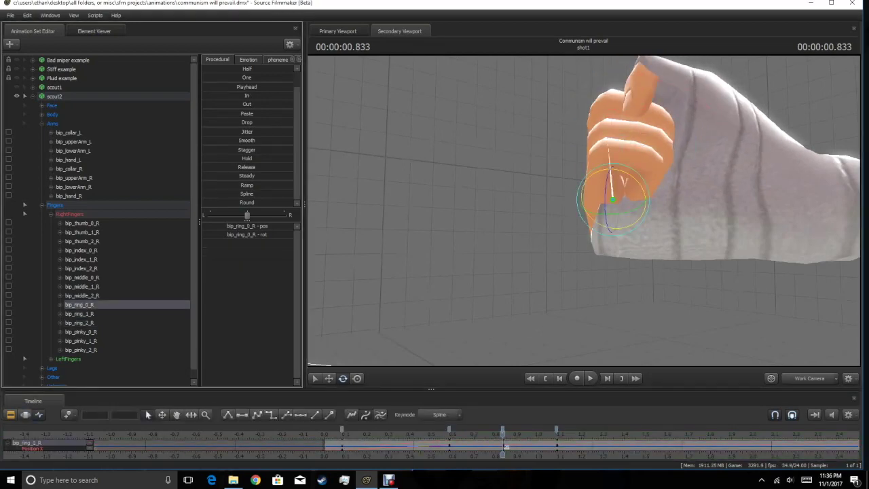
Keyframe the final squeeze of the right middle finger at 0.875 s using bones bip_middle_0_R to bip_middle_2_R.
{"action": "left_click", "coordinate": [82, 277]}
{"action": "left_click", "coordinate": [81, 295], "text": "shift"}
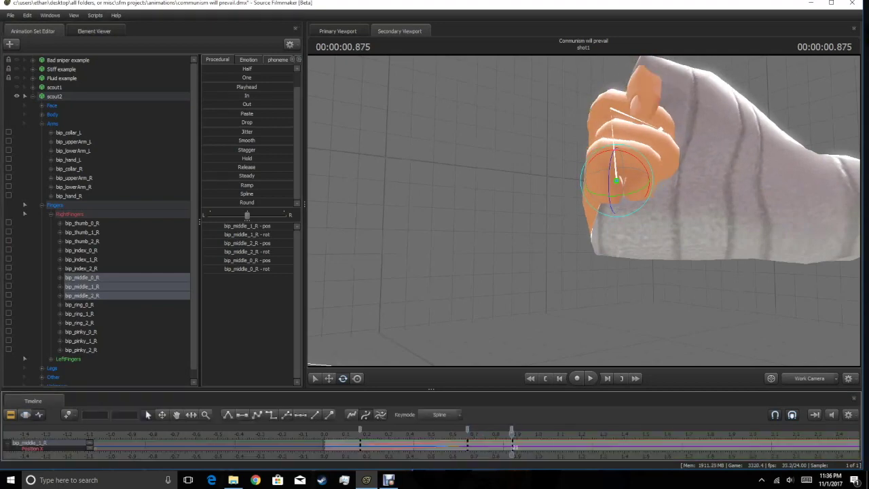
{"action": "left_click", "coordinate": [82, 276]}
Keyframe the final squeeze of the right index finger at 0.916 s using its three bones, adjusting bip_index_0_R.
{"action": "left_click", "coordinate": [81, 250]}
{"action": "left_click", "coordinate": [81, 268], "text": "shift"}
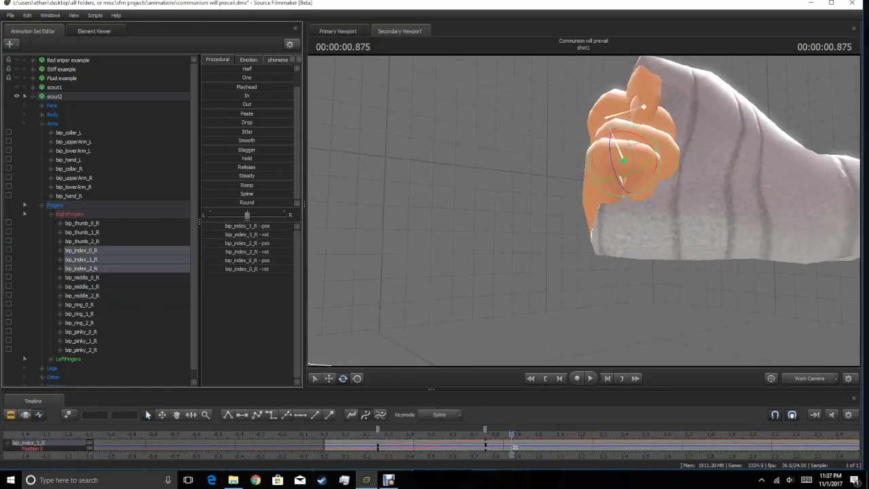
{"action": "key", "text": "F3"}
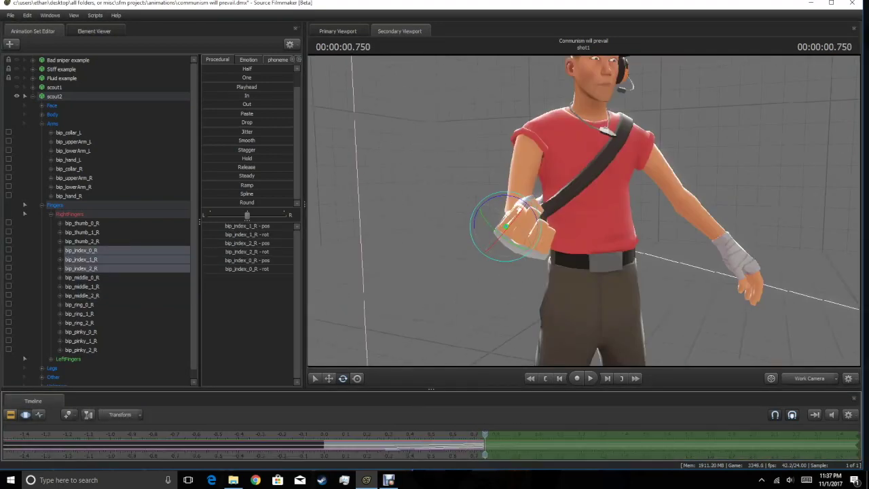
{"action": "key", "text": "f"}
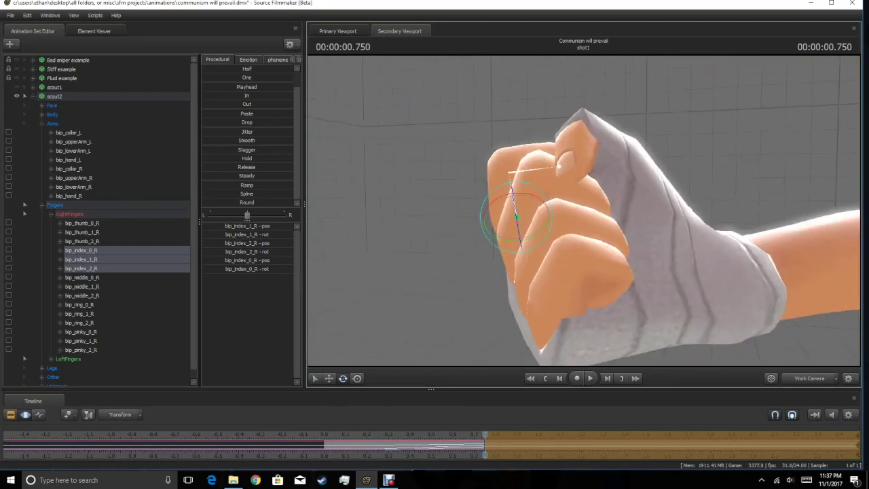
{"action": "left_click", "coordinate": [82, 250]}
{"action": "key", "text": "F4"}
{"action": "left_click", "coordinate": [81, 268], "text": "shift"}
{"action": "left_click", "coordinate": [82, 250]}
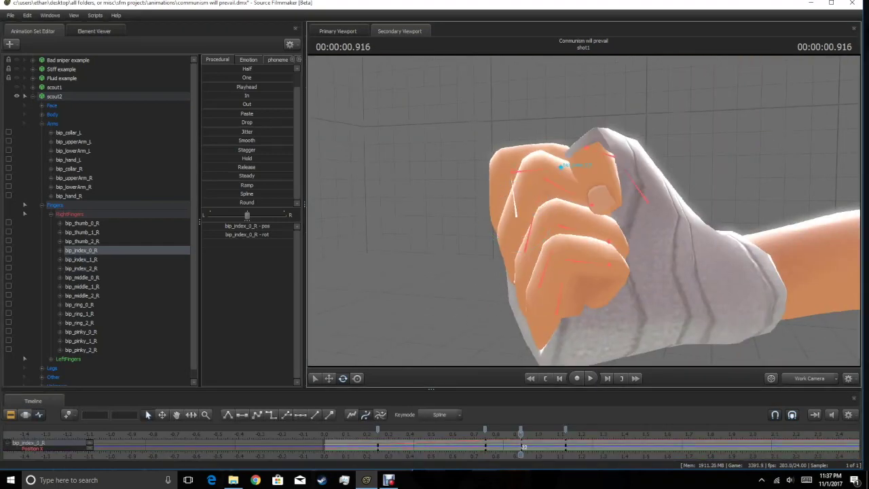
Select the three right thumb bones and keyframe the thumb's final squeeze against the fist at 1.125 s.
{"action": "left_click", "coordinate": [81, 223]}
{"action": "left_click", "coordinate": [81, 241], "text": "shift"}
{"action": "key", "text": "space"}
{"action": "key", "text": "Right"}
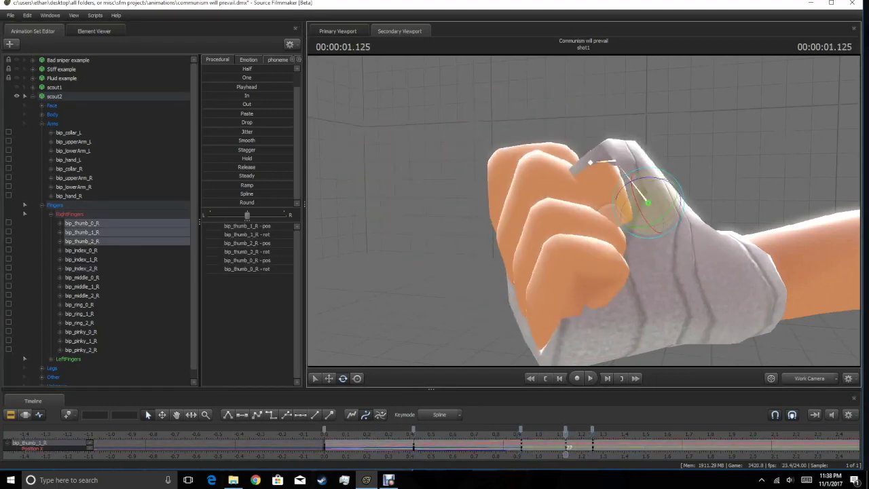
{"action": "key", "text": "F3"}
Check the final pose of all right finger bones, and play back the scout1 and scout2 hand curls for comparison.
{"action": "left_click", "coordinate": [69, 214]}
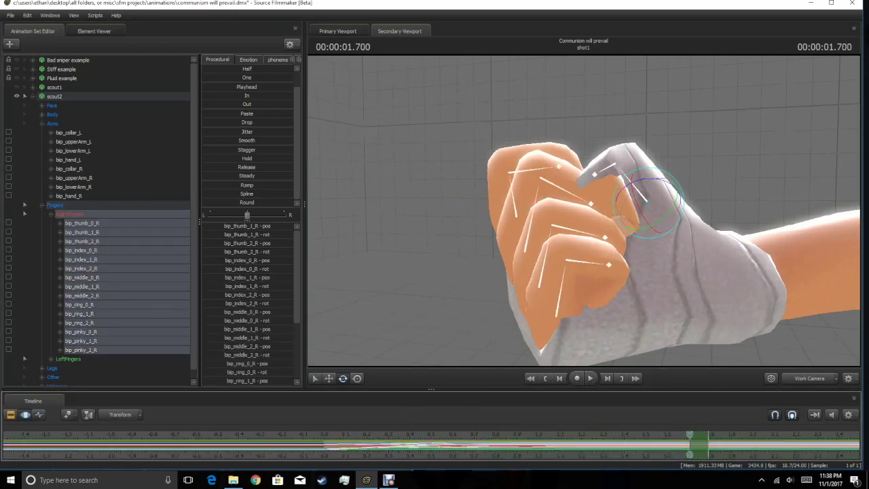
{"action": "left_click", "coordinate": [82, 223]}
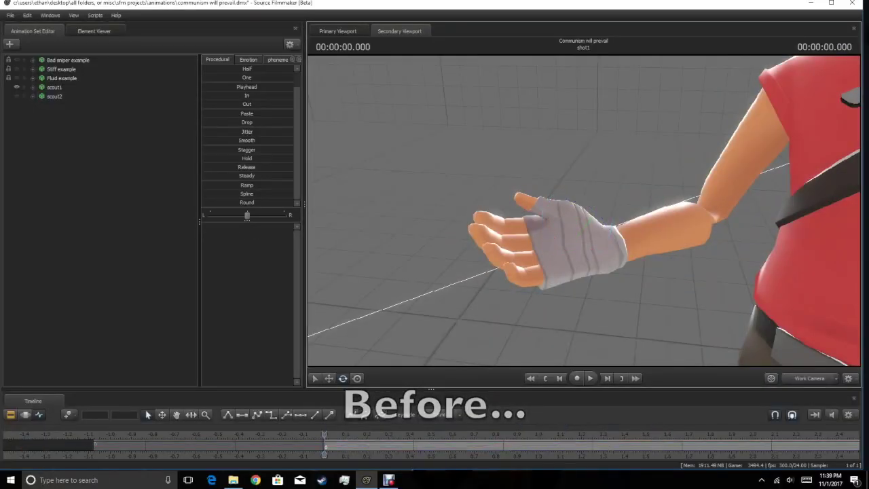
{"action": "key", "text": "space"}
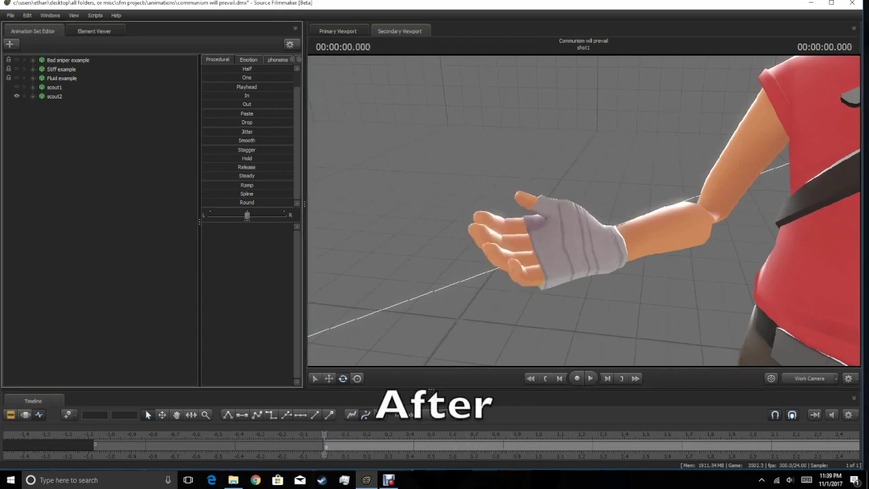
{"action": "key", "text": "space"}
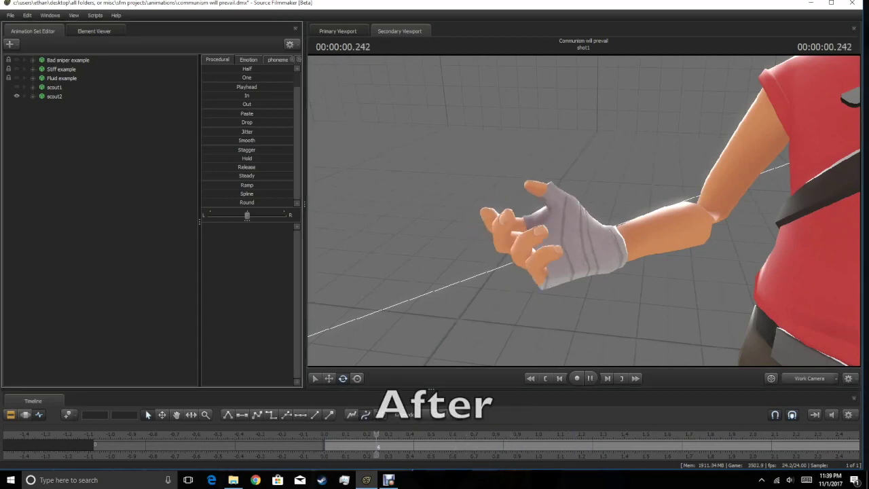
{"action": "key", "text": "space"}
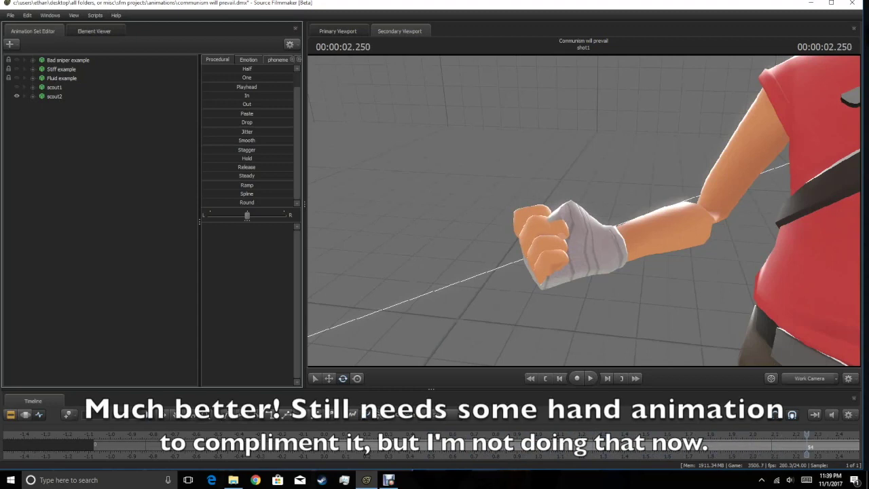
Adjust the right thumb of the Fluid example Sniper at 0 s using bones RIG_bip_thumb_0_R to RIG_bip_thumb_2_R.
{"action": "left_click", "coordinate": [54, 95]}
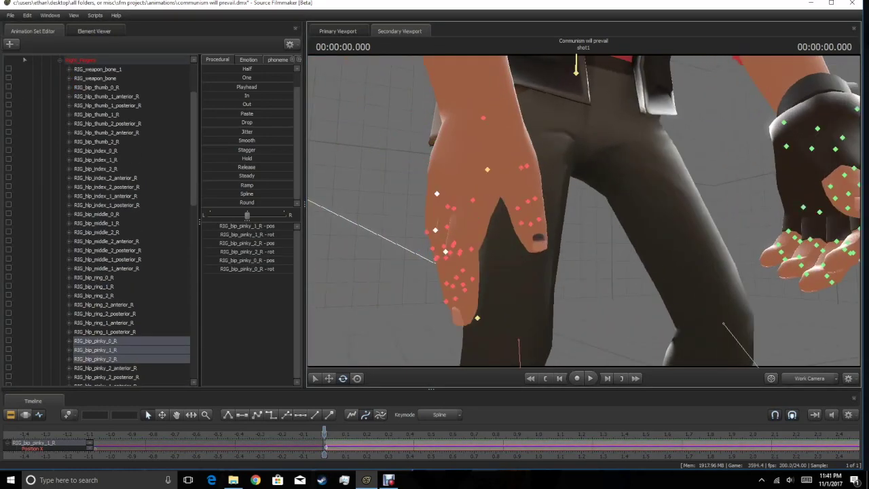
{"action": "left_click", "coordinate": [96, 87]}
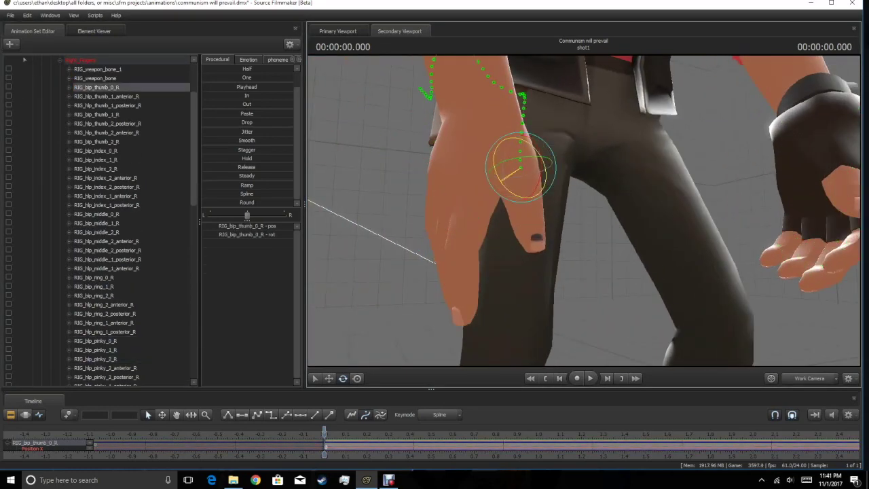
{"action": "left_click", "coordinate": [97, 114]}
{"action": "left_click", "coordinate": [96, 141]}
{"action": "key", "text": "space"}
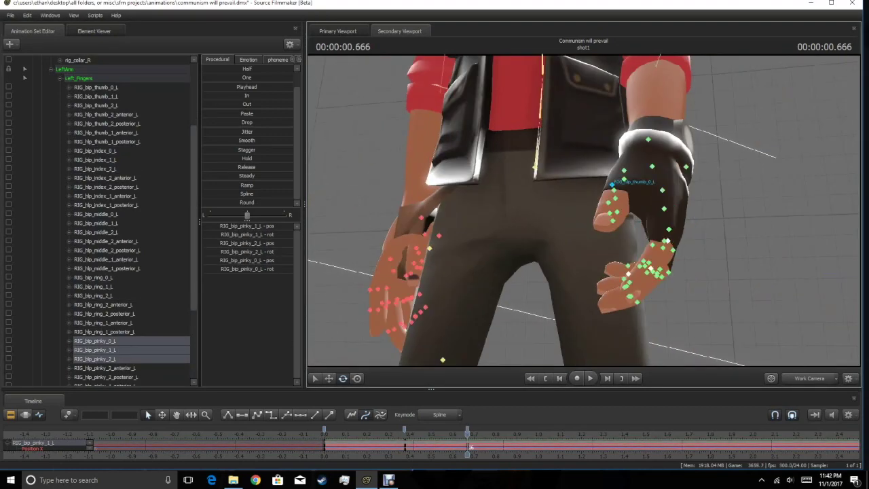
Keyframe the Sniper's left finger and thumb poses at 0.666 s and 0.875 s, and check the motion through camera1.
{"action": "left_click", "coordinate": [95, 105]}
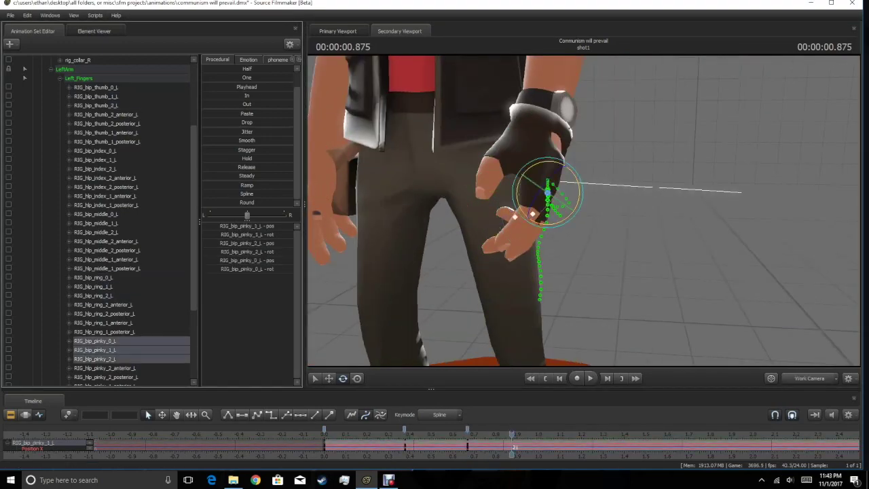
{"action": "left_click", "coordinate": [95, 214]}
{"action": "left_click", "coordinate": [95, 150]}
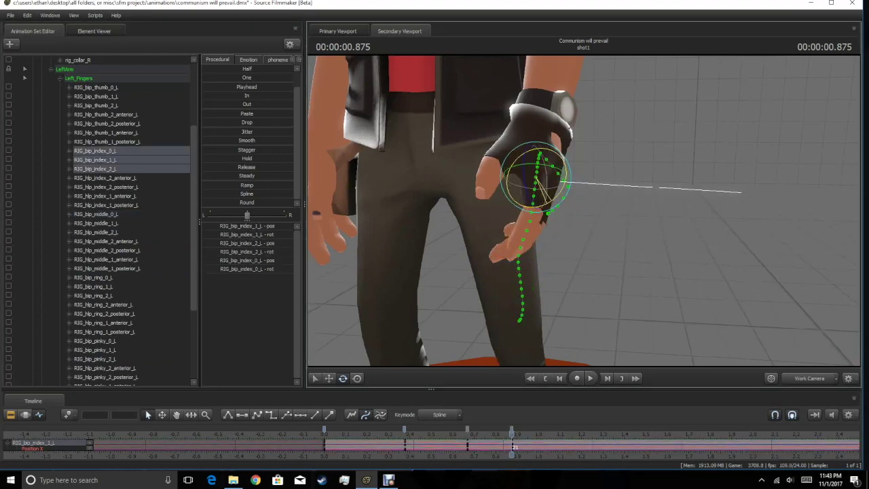
{"action": "left_click", "coordinate": [95, 87]}
{"action": "left_click", "coordinate": [809, 378]}
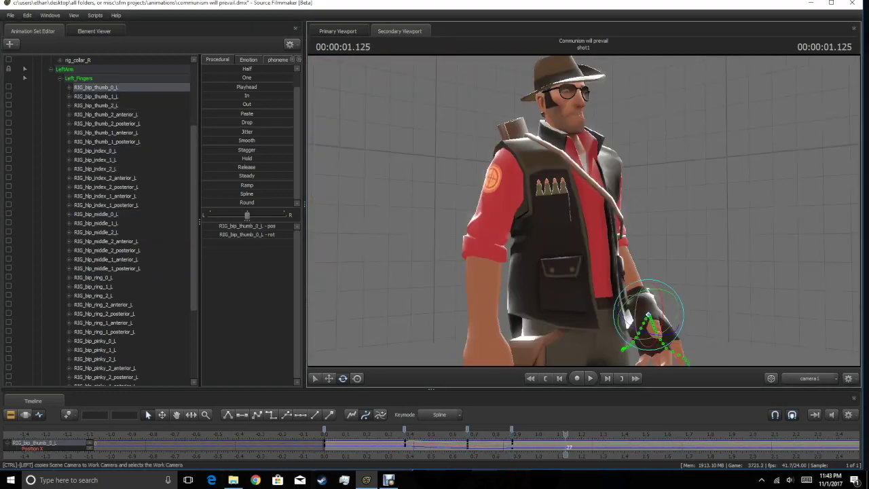
Curl the Sniper's left pinky, middle finger and thumb into a fist at 1.083 s.
{"action": "left_click", "coordinate": [79, 78]}
{"action": "left_click", "coordinate": [95, 340]}
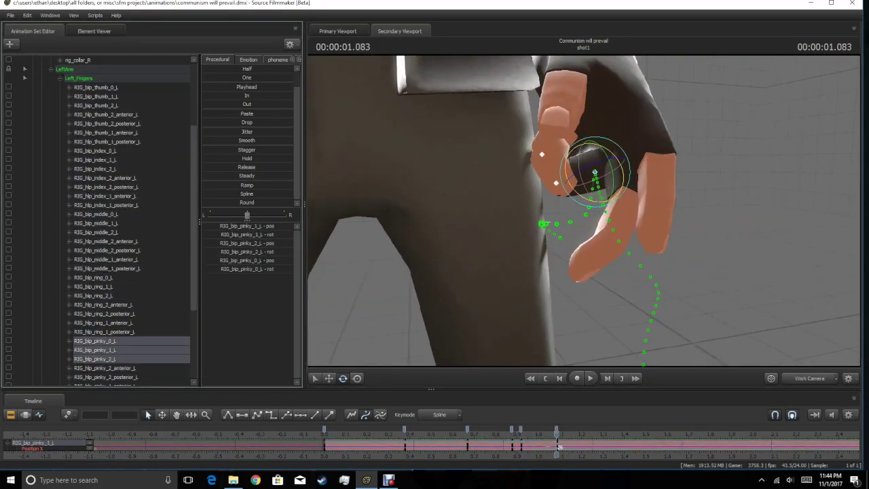
{"action": "left_click_drag", "start_coordinate": [583, 203], "coordinate": [611, 218]}
{"action": "scroll", "coordinate": [129, 217], "scroll_direction": "down", "scroll_amount": 3}
{"action": "left_click", "coordinate": [95, 141]}
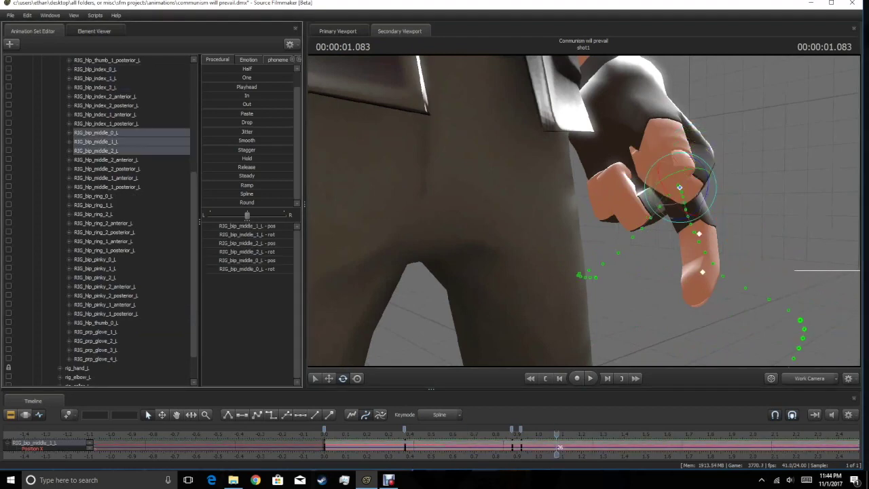
{"action": "left_click", "coordinate": [645, 113]}
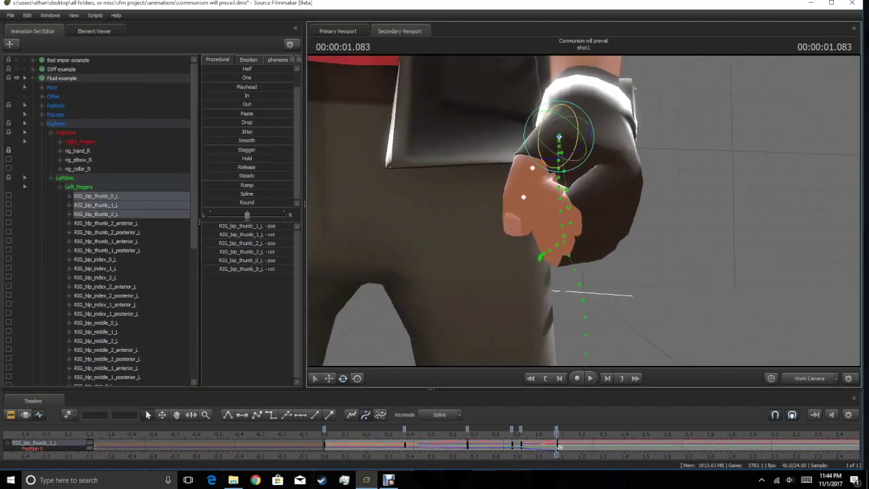
Stagger the left fingers by delaying the last two keyframes of the thumb, index and middle bones to 1.083 s and 1.25 s.
{"action": "left_click_drag", "start_coordinate": [558, 446], "coordinate": [523, 447]}
{"action": "left_click_drag", "start_coordinate": [95, 259], "coordinate": [95, 277], "text": "ctrl"}
{"action": "left_click_drag", "start_coordinate": [95, 323], "coordinate": [94, 349], "text": "ctrl"}
{"action": "scroll", "coordinate": [101, 272], "scroll_direction": "down", "scroll_amount": 2}
{"action": "scroll", "coordinate": [519, 445], "scroll_direction": "up", "scroll_amount": 2}
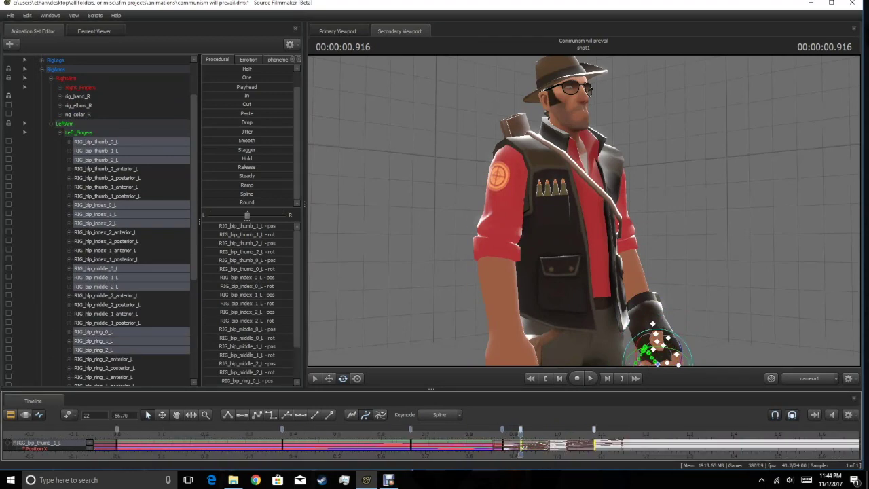
{"action": "left_click_drag", "start_coordinate": [520, 444], "coordinate": [523, 445]}
{"action": "left_click", "coordinate": [559, 446]}
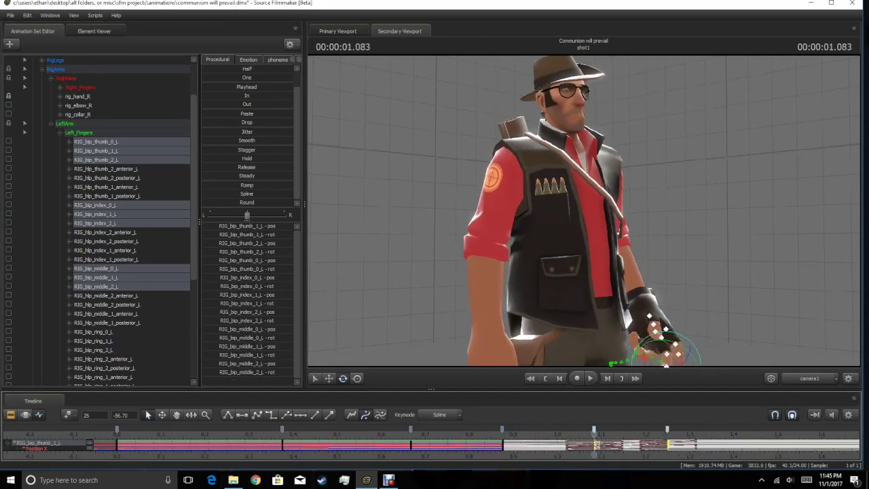
Delay the left thumb's last two keyframes to 1.25 s and 1.416 s, and play back the Sniper's animation.
{"action": "left_click", "coordinate": [596, 446]}
{"action": "left_click_drag", "start_coordinate": [613, 445], "coordinate": [848, 446]}
{"action": "left_click", "coordinate": [613, 446]}
{"action": "key", "text": "Right"}
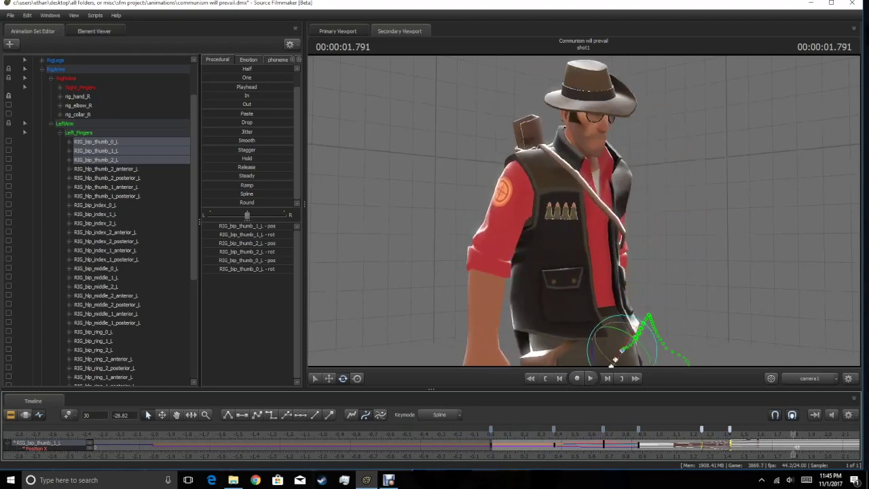
{"action": "left_click", "coordinate": [480, 349]}
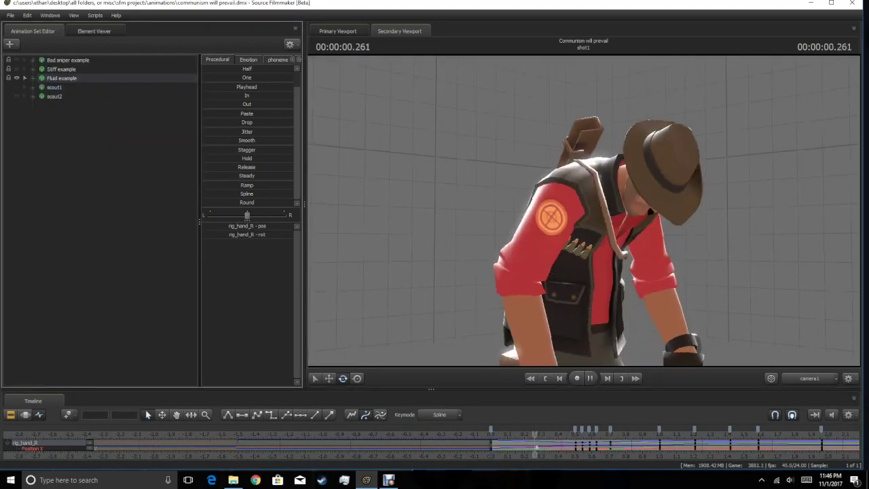